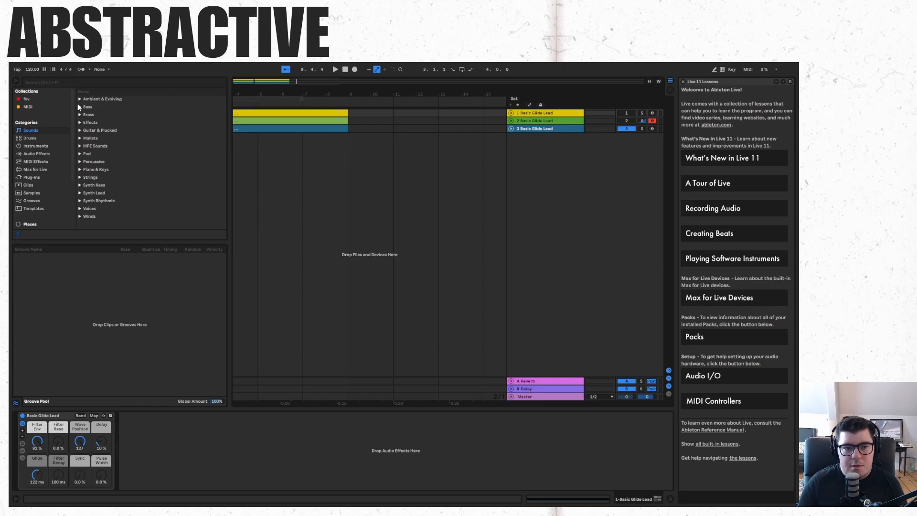
Preview the Basic Electric Drive and Basic Fanatik presets from the Bass sounds and load Basic Fanatik Bass onto a new track.
{"action": "left_click", "coordinate": [248, 81]}
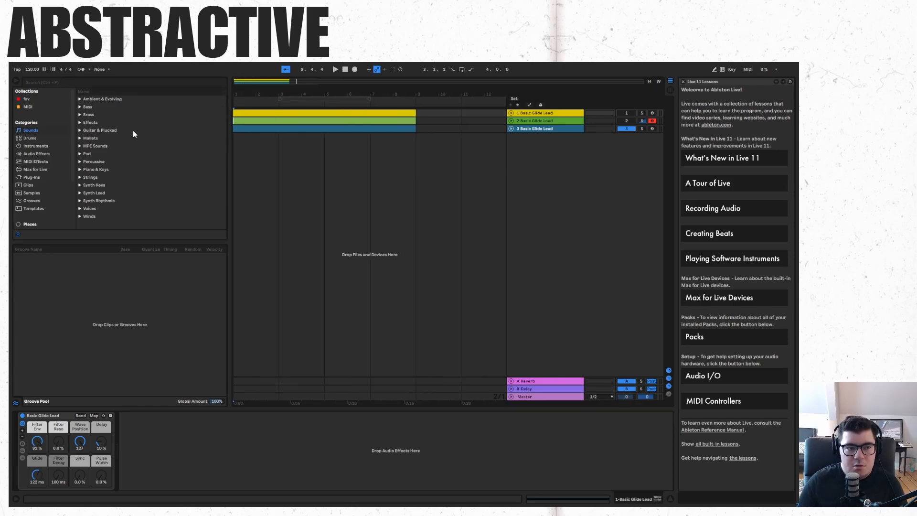
{"action": "left_click", "coordinate": [79, 107]}
{"action": "scroll", "coordinate": [145, 168], "scroll_direction": "down", "scroll_amount": 2}
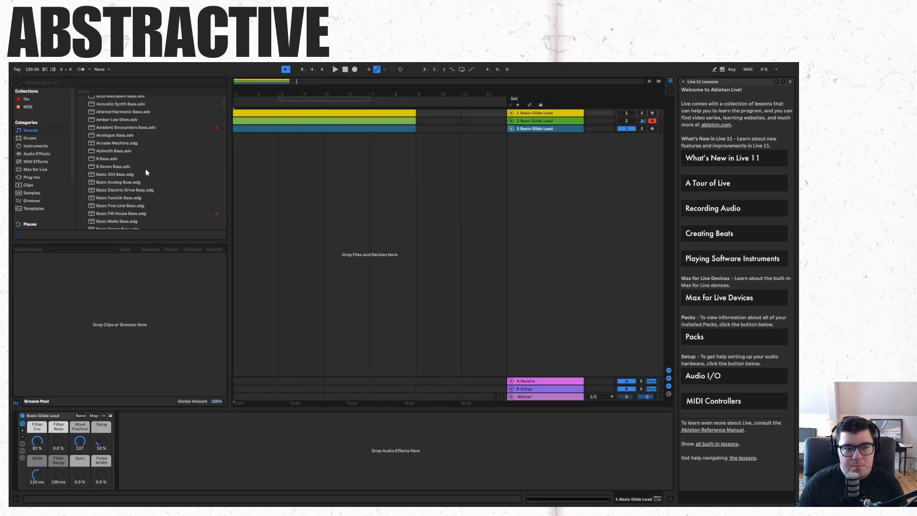
{"action": "left_click", "coordinate": [125, 191]}
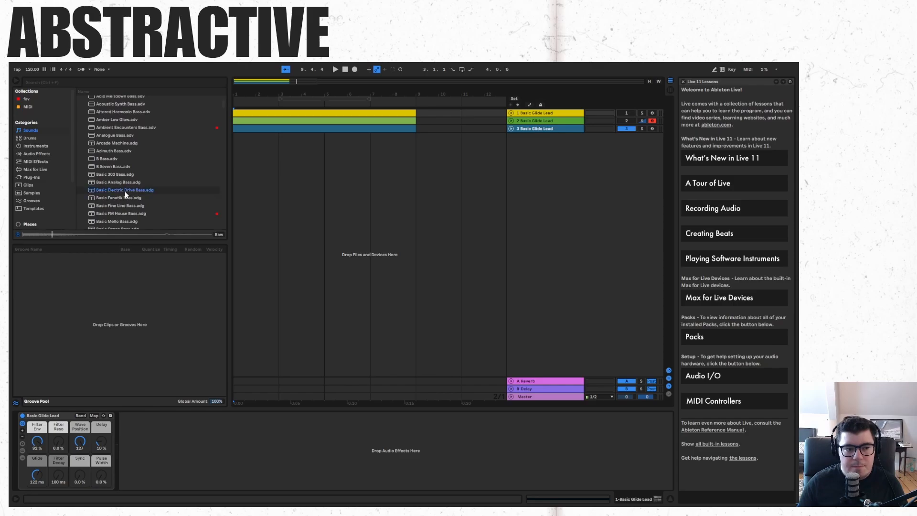
{"action": "left_click", "coordinate": [113, 196]}
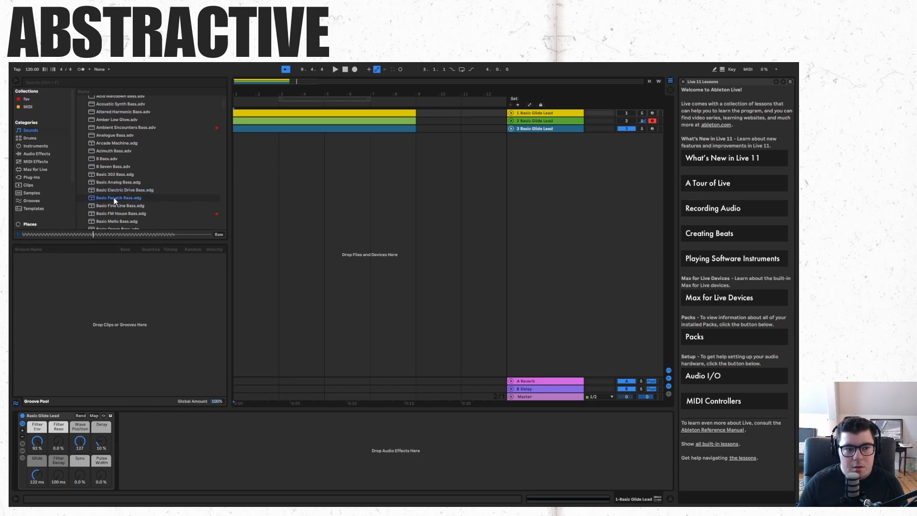
{"action": "left_click_drag", "start_coordinate": [114, 197], "coordinate": [306, 196]}
Create a two-bar MIDI clip at bar 1 of the Basic Fanatik Bass track and fill it with one sustained E3 note.
{"action": "right_click", "coordinate": [336, 181]}
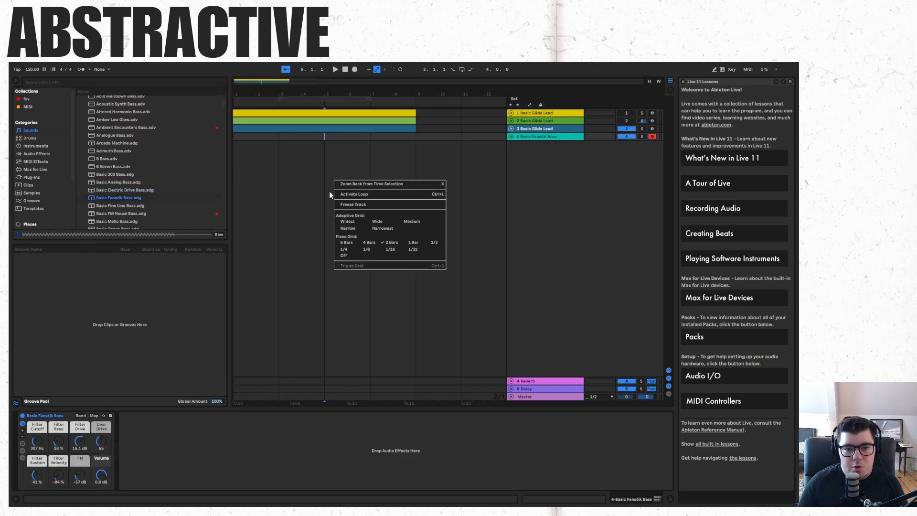
{"action": "left_click", "coordinate": [265, 137]}
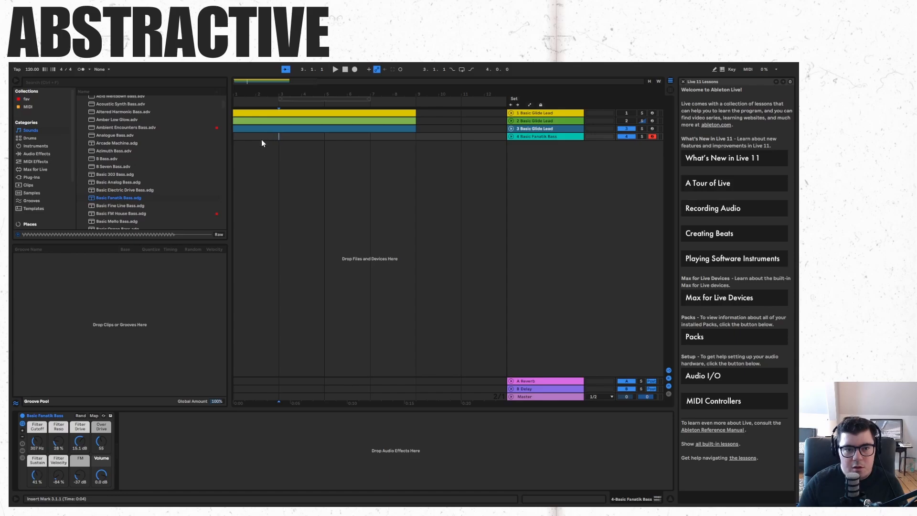
{"action": "double_click", "coordinate": [262, 139]}
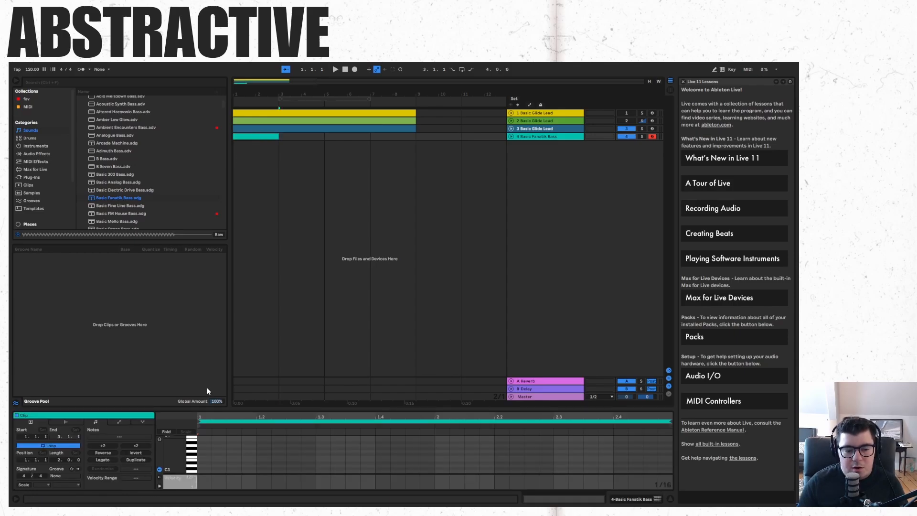
{"action": "double_click", "coordinate": [208, 459]}
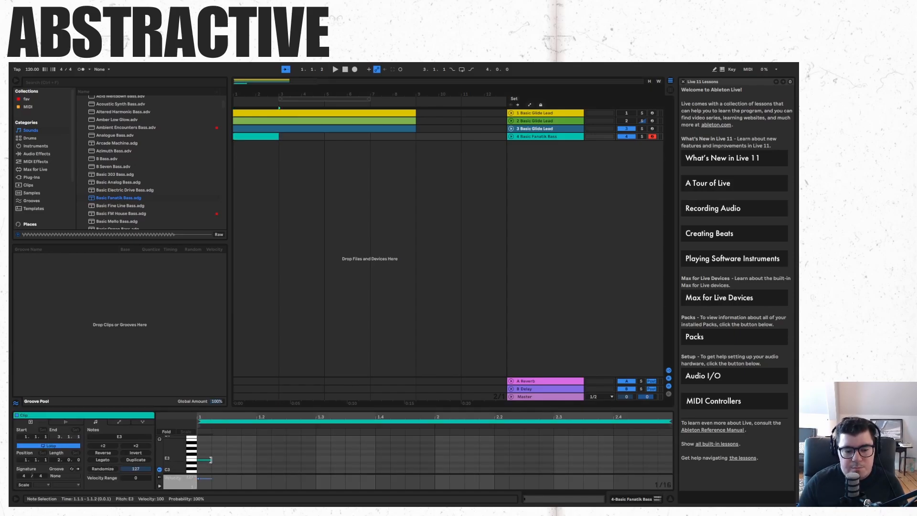
{"action": "left_click_drag", "start_coordinate": [210, 460], "coordinate": [671, 459]}
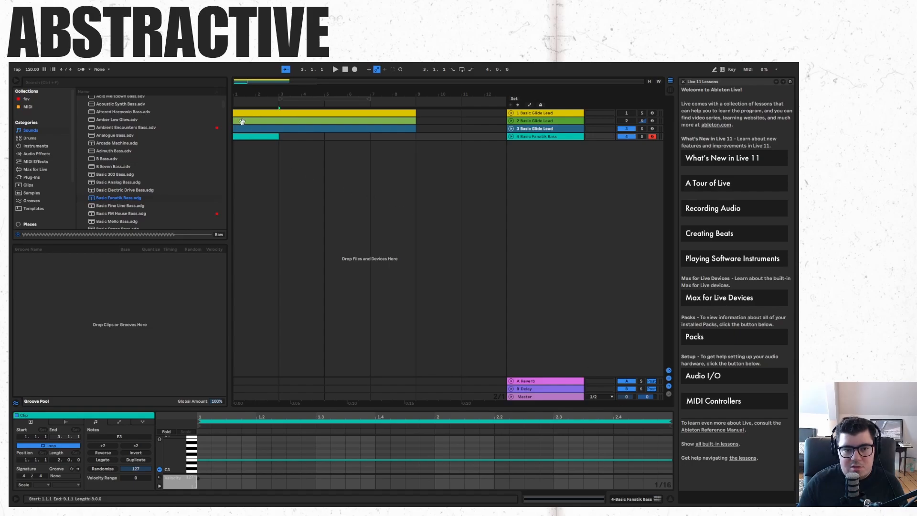
Solo the Basic Fanatik Bass track, listen to the clip from the start, and show the track's devices.
{"action": "left_click", "coordinate": [345, 70]}
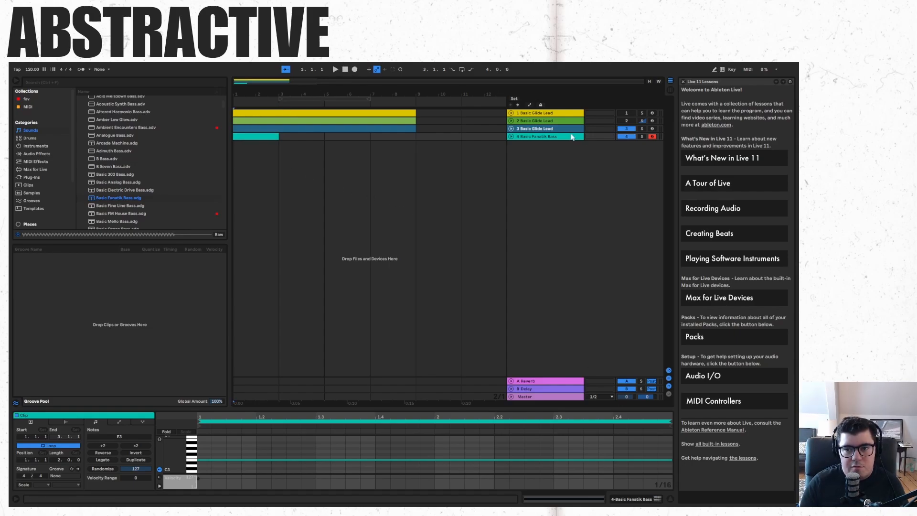
{"action": "left_click", "coordinate": [643, 136]}
{"action": "key", "text": "space"}
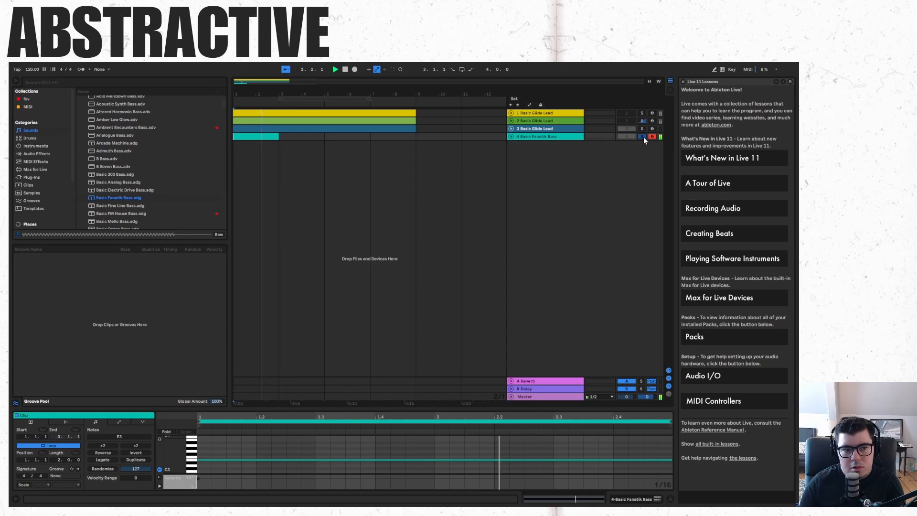
{"action": "left_click", "coordinate": [530, 137]}
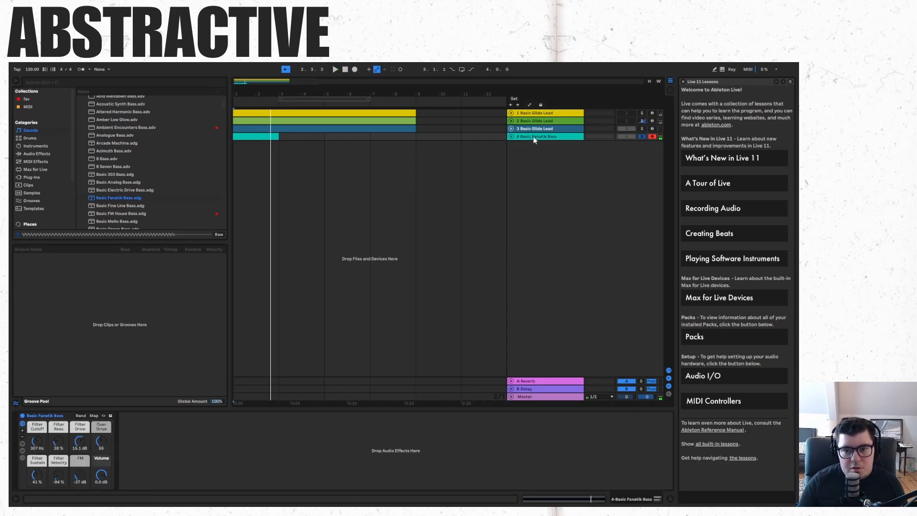
Show automation on the unfolded Basic Fanatik Bass track and review its list of automatable devices.
{"action": "left_click", "coordinate": [530, 105]}
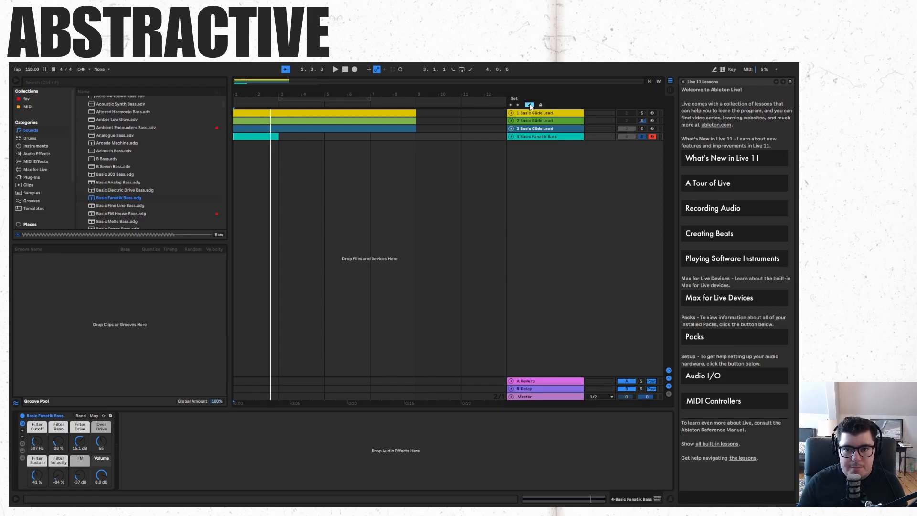
{"action": "left_click", "coordinate": [510, 137]}
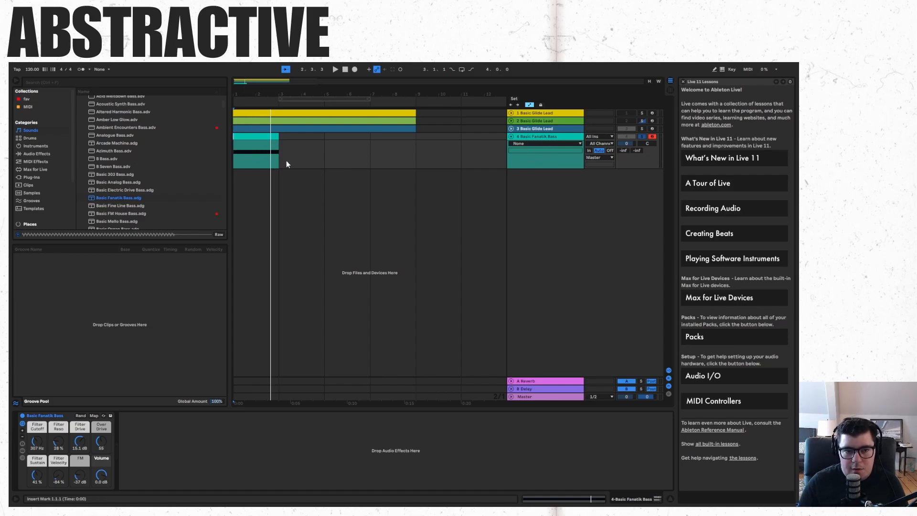
{"action": "left_click", "coordinate": [528, 144]}
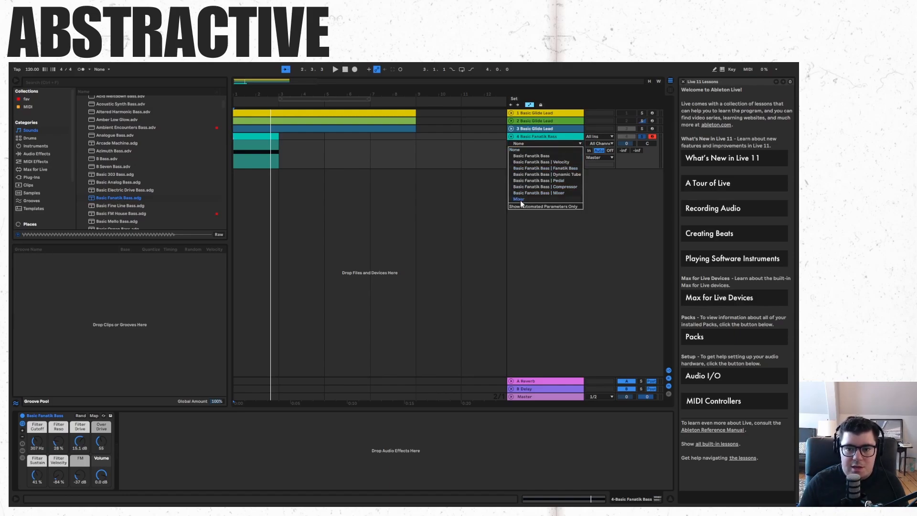
{"action": "left_click", "coordinate": [529, 150]}
{"action": "left_click", "coordinate": [530, 143]}
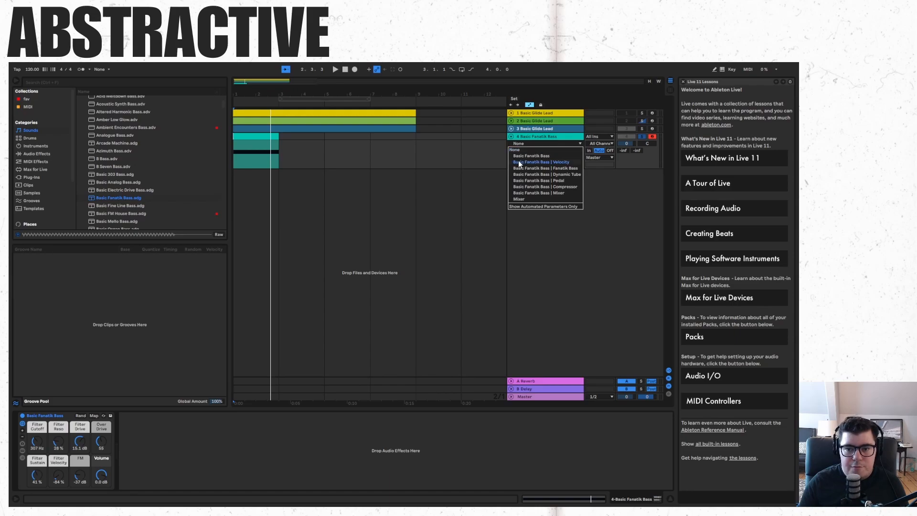
{"action": "left_click", "coordinate": [526, 150]}
Add the Tuner effect to the Basic Fanatik Bass track and look for it among the automatable devices.
{"action": "left_click", "coordinate": [47, 155]}
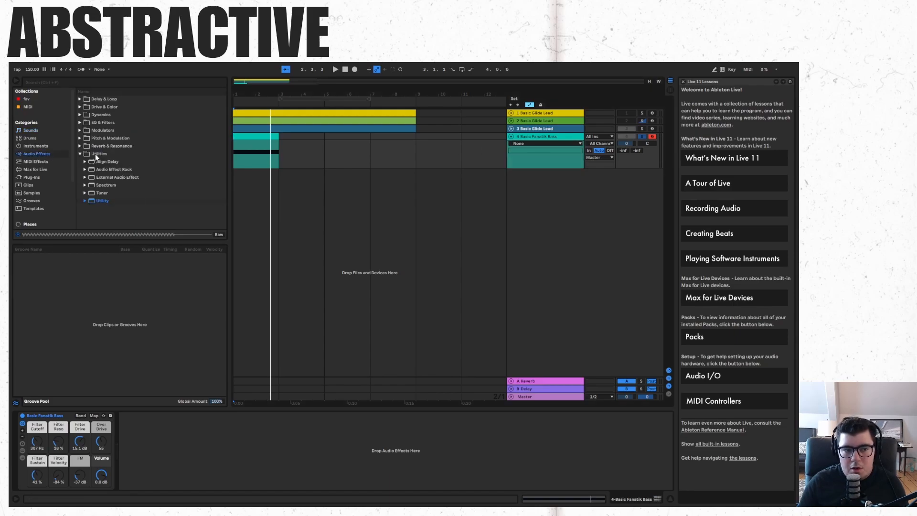
{"action": "left_click_drag", "start_coordinate": [98, 193], "coordinate": [549, 166]}
{"action": "left_click", "coordinate": [545, 144]}
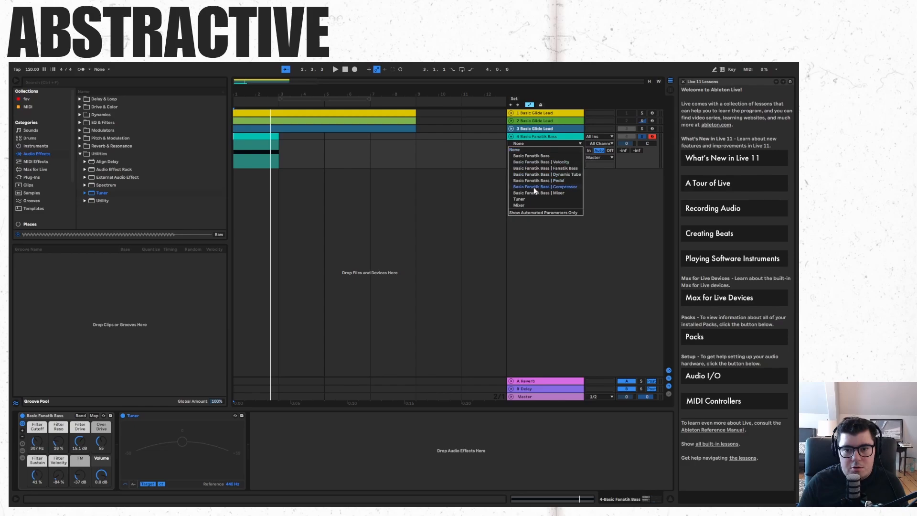
{"action": "key", "text": "Escape"}
Add the Utility effect to the Basic Fanatik Bass track and look for it among the automatable devices.
{"action": "left_click_drag", "start_coordinate": [98, 201], "coordinate": [531, 155]}
{"action": "left_click", "coordinate": [531, 144]}
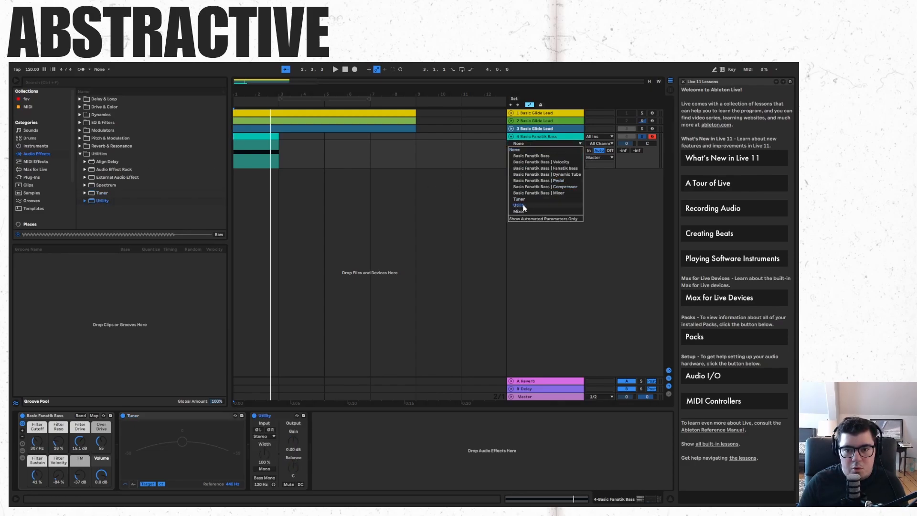
{"action": "left_click", "coordinate": [314, 429]}
Remove the Tuner from the Basic Fanatik Bass track's device chain.
{"action": "right_click", "coordinate": [193, 415]}
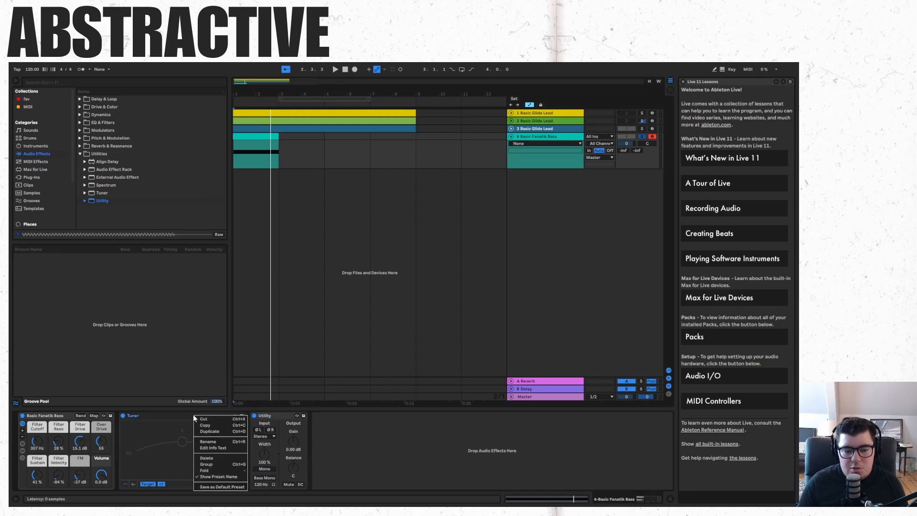
{"action": "left_click", "coordinate": [196, 420]}
{"action": "left_click", "coordinate": [239, 404]}
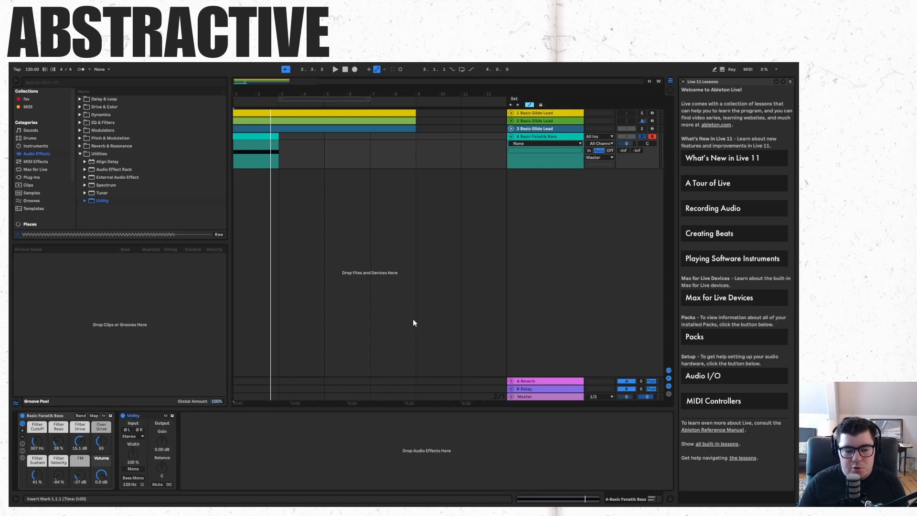
Switch the bass track's automation device to Mixer and then to Utility.
{"action": "left_click", "coordinate": [569, 144]}
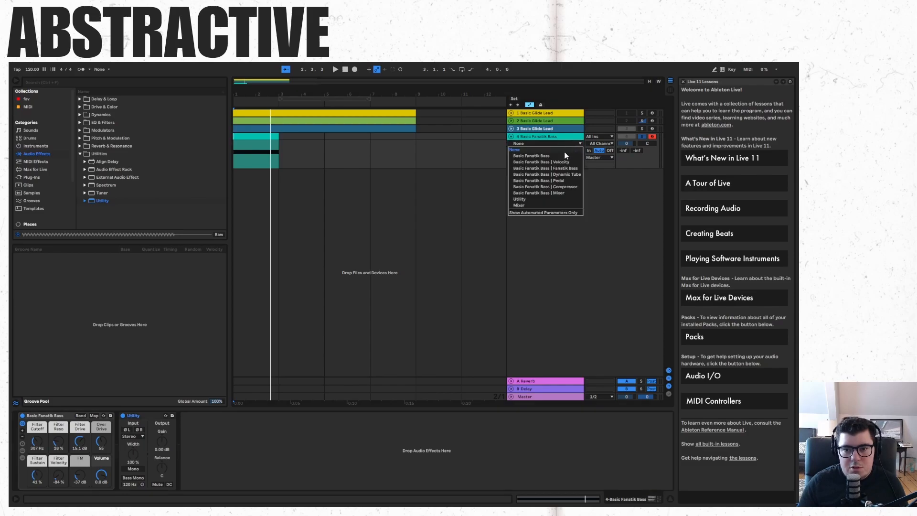
{"action": "left_click", "coordinate": [541, 204]}
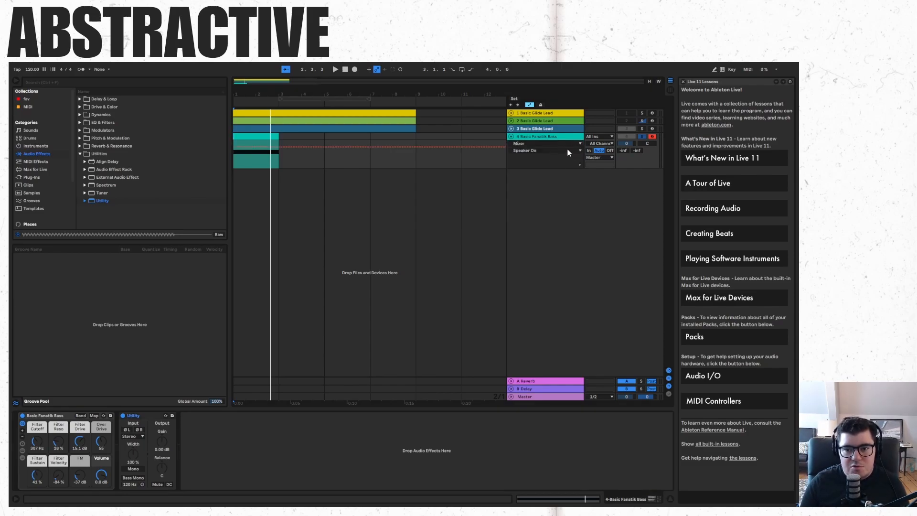
{"action": "left_click", "coordinate": [543, 143]}
{"action": "left_click", "coordinate": [529, 200]}
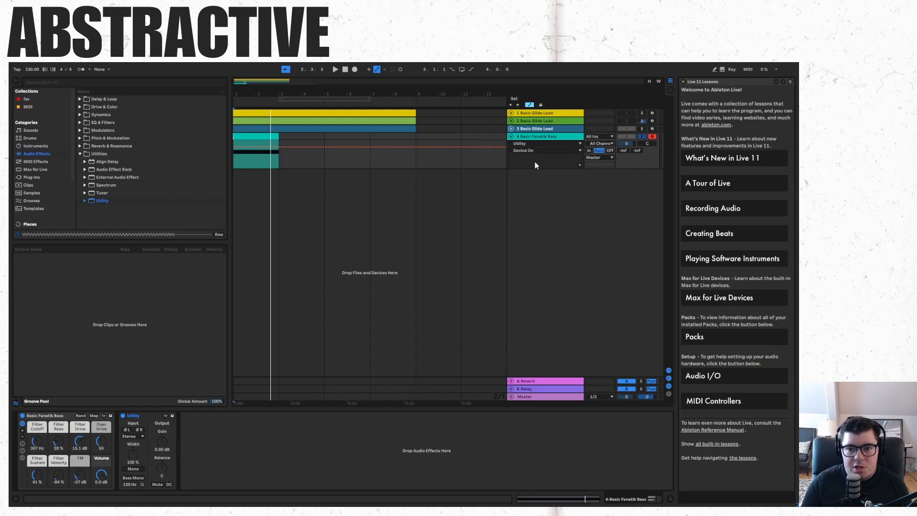
Choose Gain as the Utility's automation parameter and place it in its own automation lane.
{"action": "left_click", "coordinate": [524, 151]}
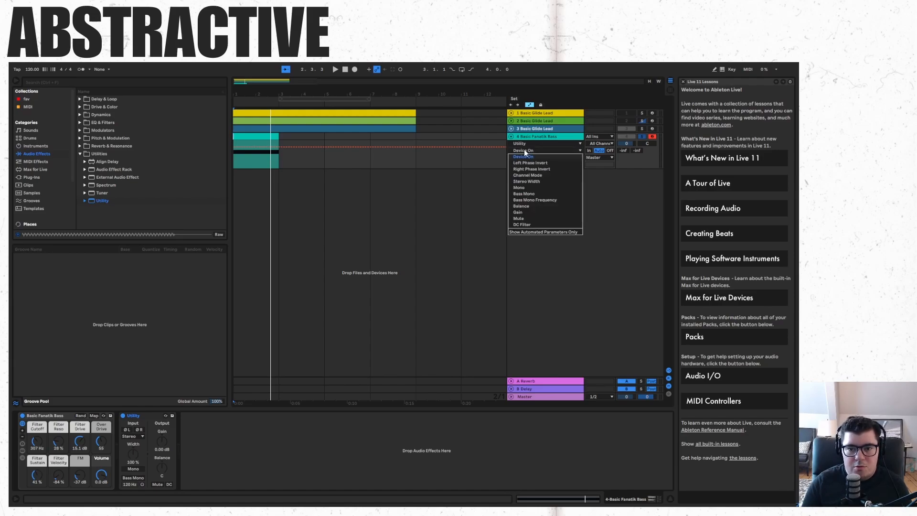
{"action": "left_click", "coordinate": [555, 150]}
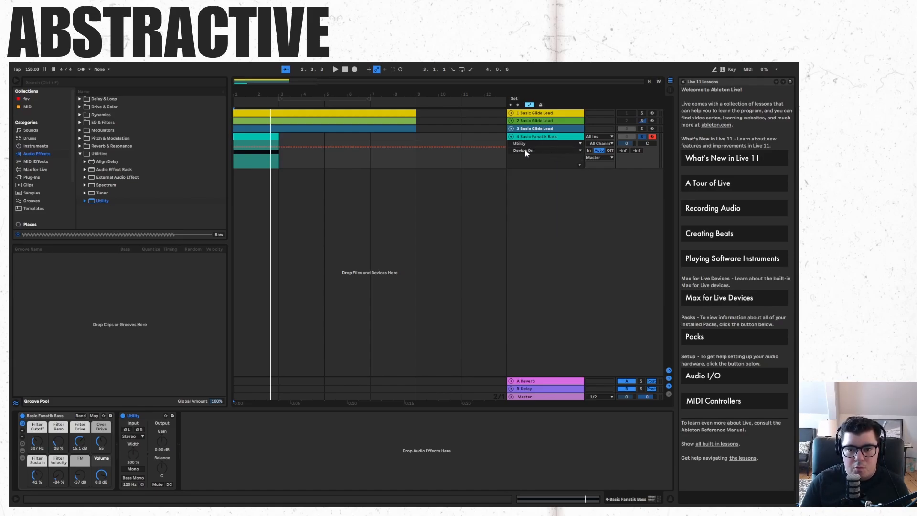
{"action": "left_click", "coordinate": [530, 150]}
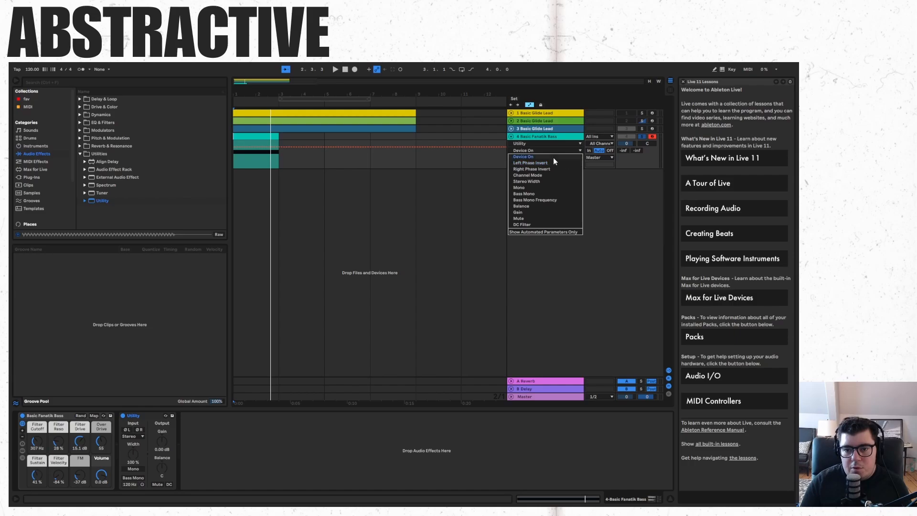
{"action": "left_click", "coordinate": [534, 211]}
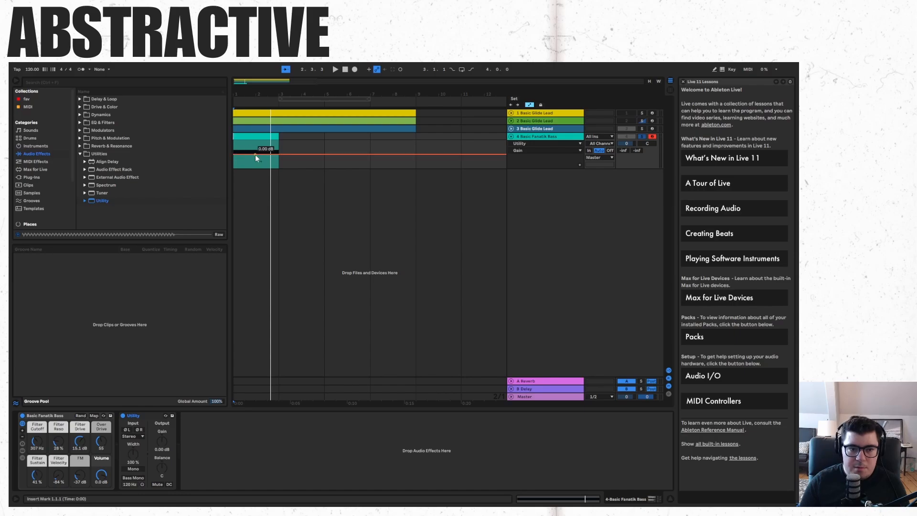
{"action": "left_click", "coordinate": [579, 165]}
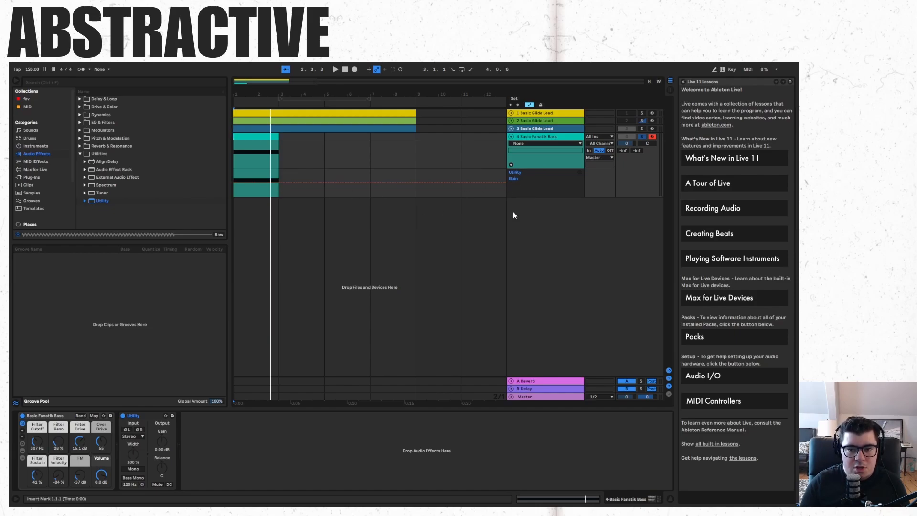
Put the Dynamic Tube's Device On automation in a separate lane, then remove that lane.
{"action": "left_click", "coordinate": [550, 143]}
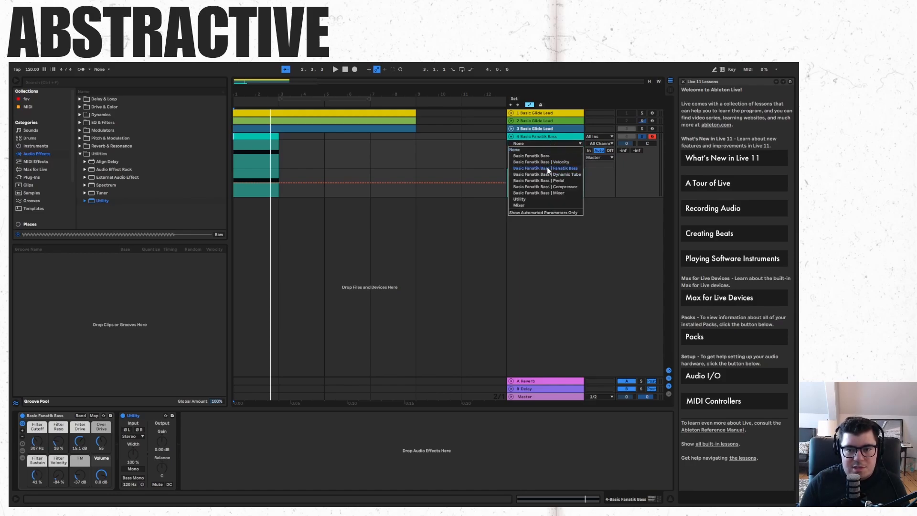
{"action": "left_click", "coordinate": [546, 174]}
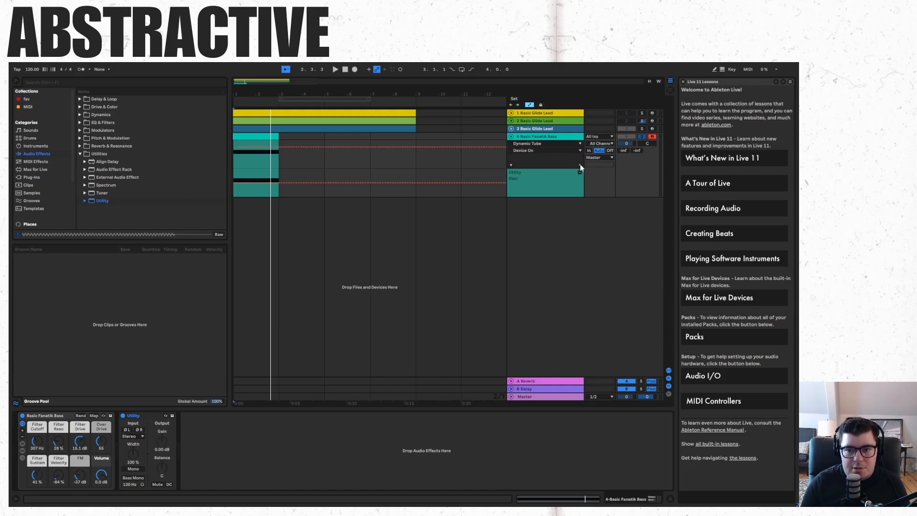
{"action": "left_click", "coordinate": [580, 165]}
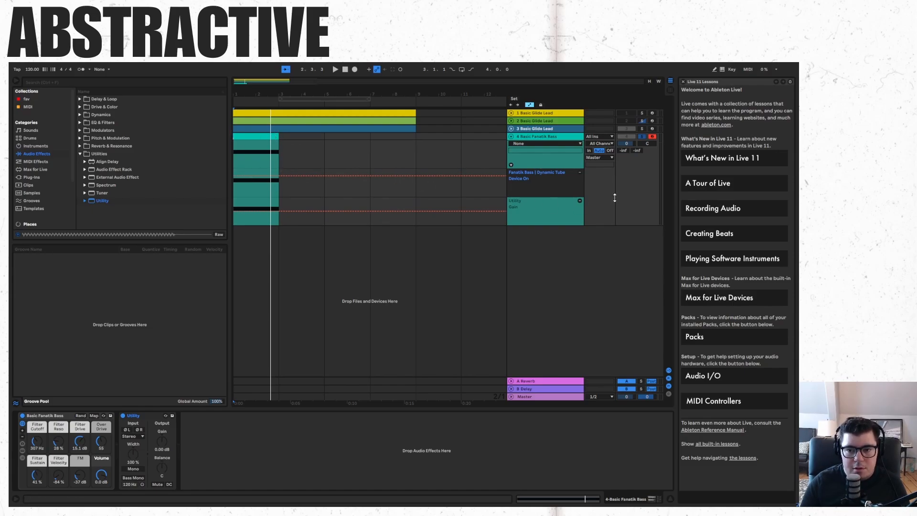
{"action": "left_click", "coordinate": [581, 173]}
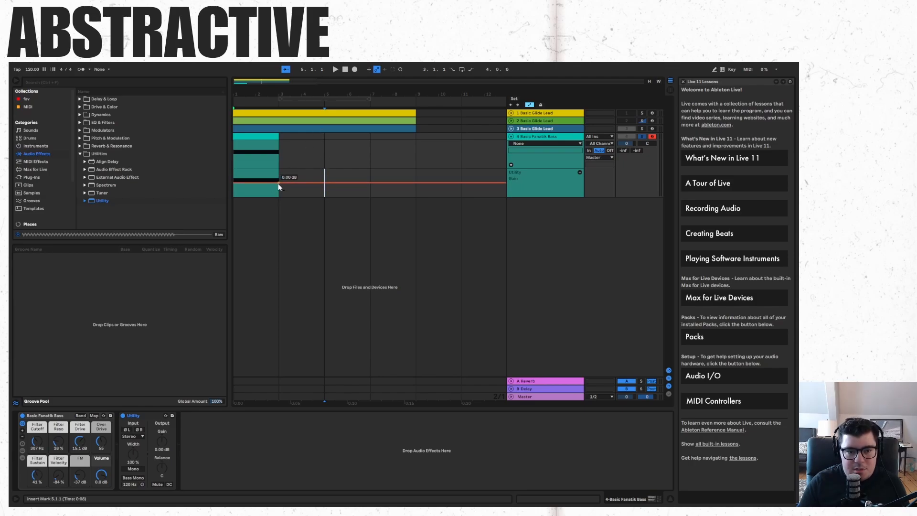
Set the arrangement's fixed grid to 1/8.
{"action": "right_click", "coordinate": [293, 173]}
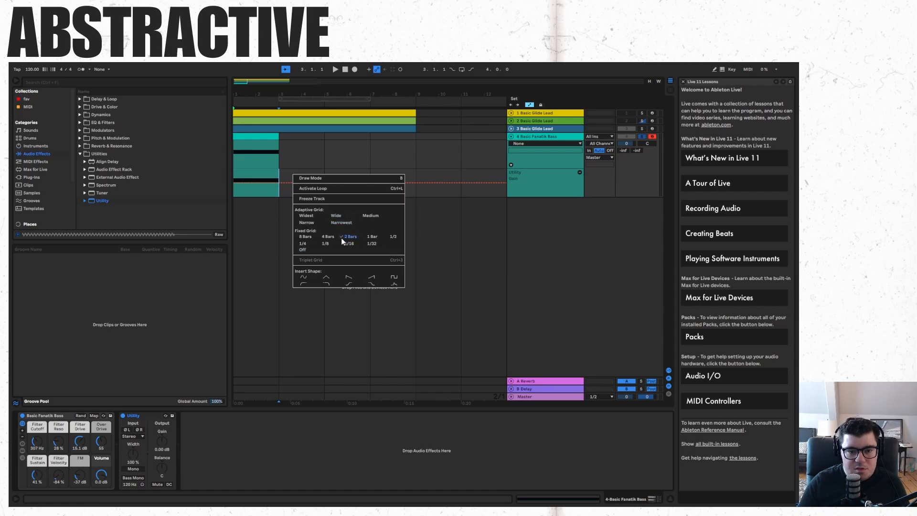
{"action": "left_click", "coordinate": [326, 243]}
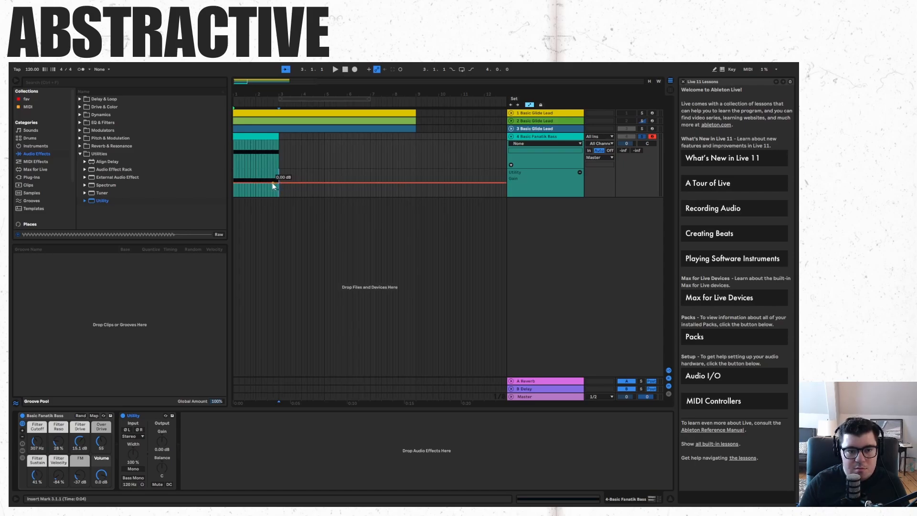
Try the 1 Bar and 1/2 fixed grids, then set the arrangement's fixed grid to 2 Bars.
{"action": "right_click", "coordinate": [247, 183]}
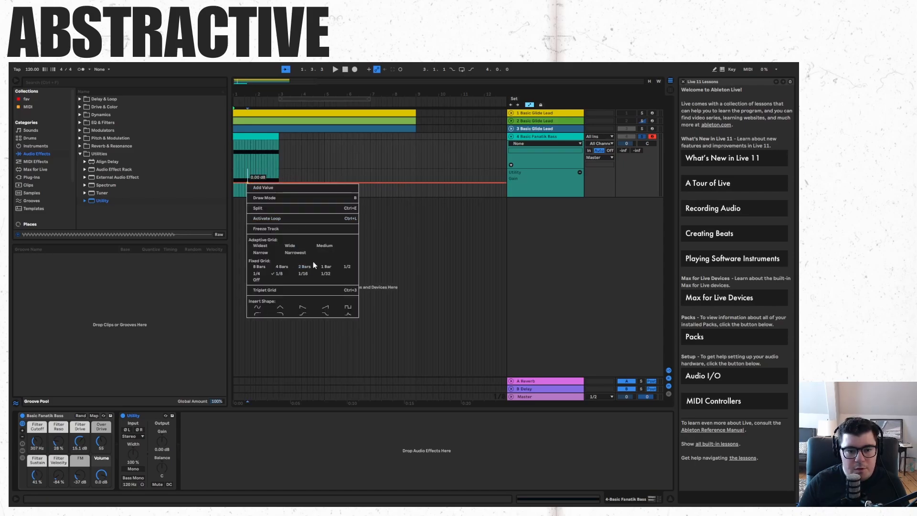
{"action": "left_click", "coordinate": [327, 267]}
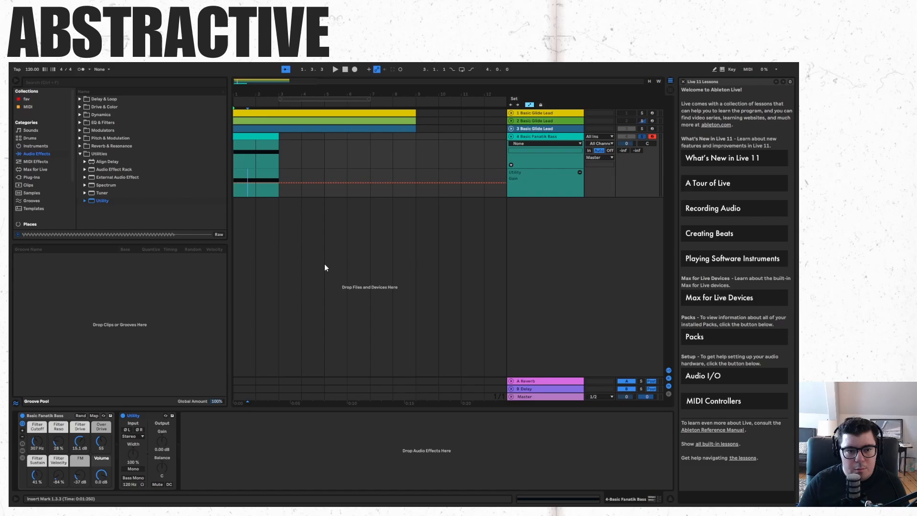
{"action": "right_click", "coordinate": [279, 176]}
{"action": "left_click", "coordinate": [380, 241]}
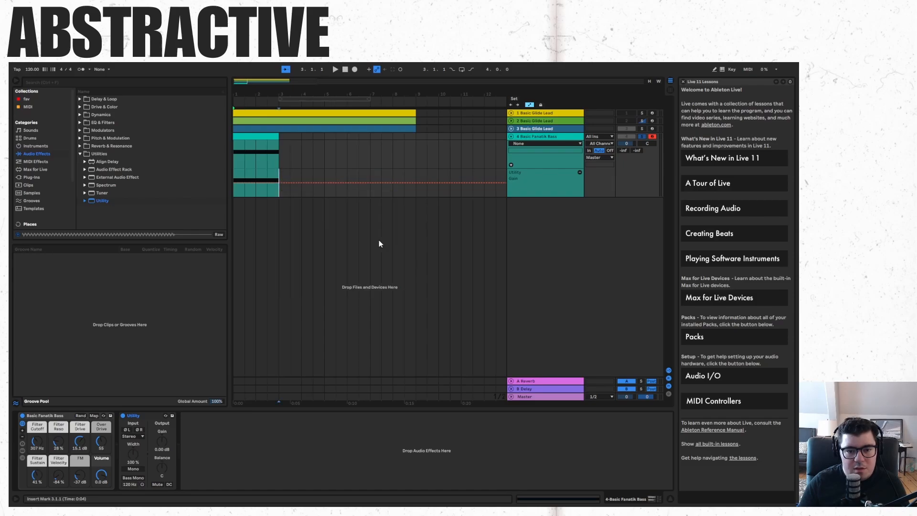
{"action": "right_click", "coordinate": [280, 178]}
{"action": "left_click", "coordinate": [337, 241]}
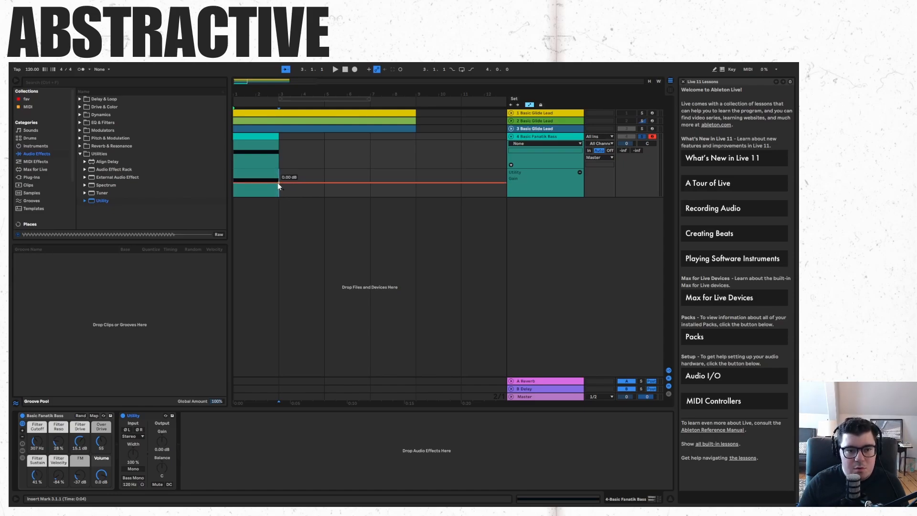
Try the Gain automation at 35 dB and back at 0 dB, then lower its bar 3 point to -inf dB for a fade-out from bar 1.
{"action": "left_click_drag", "start_coordinate": [278, 183], "coordinate": [278, 169]}
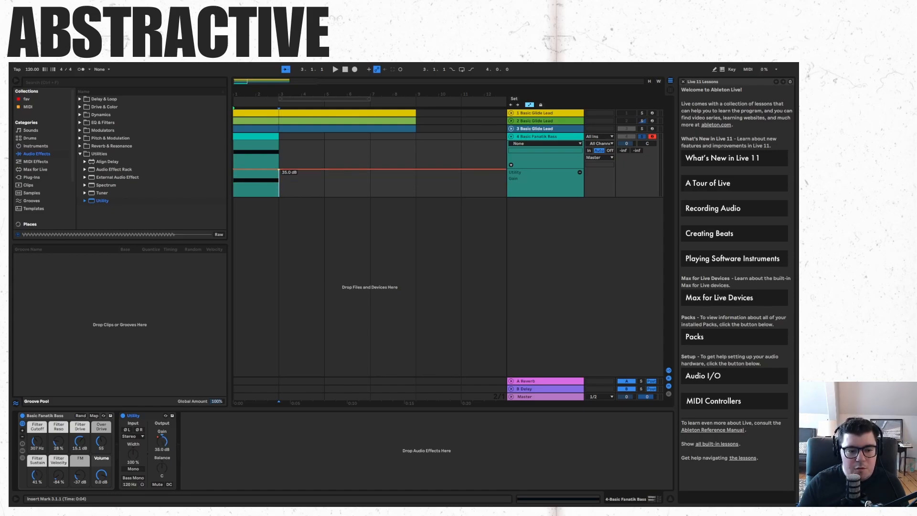
{"action": "mouse_move", "coordinate": [279, 169]}
{"action": "left_mouse_down"}
{"action": "mouse_move", "coordinate": [279, 196]}
{"action": "mouse_move", "coordinate": [279, 169]}
{"action": "mouse_move", "coordinate": [278, 182]}
{"action": "left_mouse_up"}
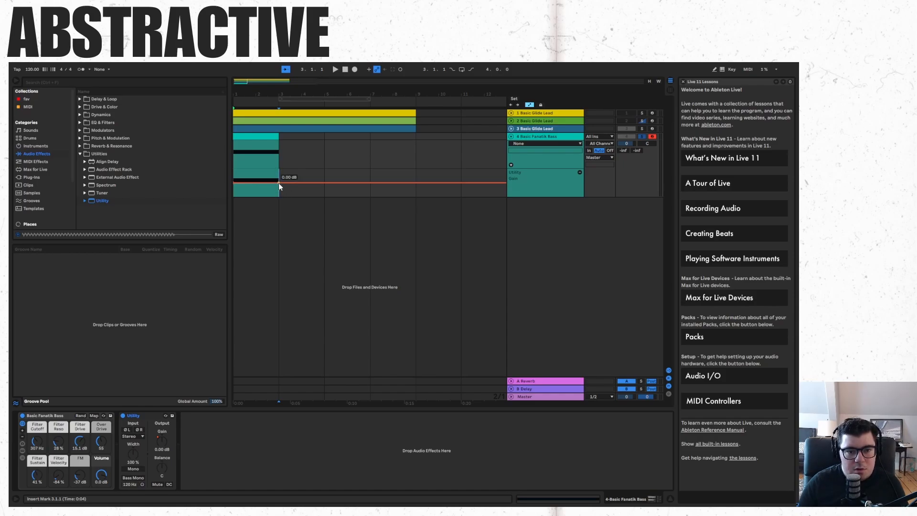
{"action": "mouse_move", "coordinate": [279, 182]}
{"action": "left_mouse_down"}
{"action": "mouse_move", "coordinate": [279, 174]}
{"action": "mouse_move", "coordinate": [279, 196]}
{"action": "mouse_move", "coordinate": [279, 170]}
{"action": "mouse_move", "coordinate": [279, 196]}
{"action": "left_mouse_up"}
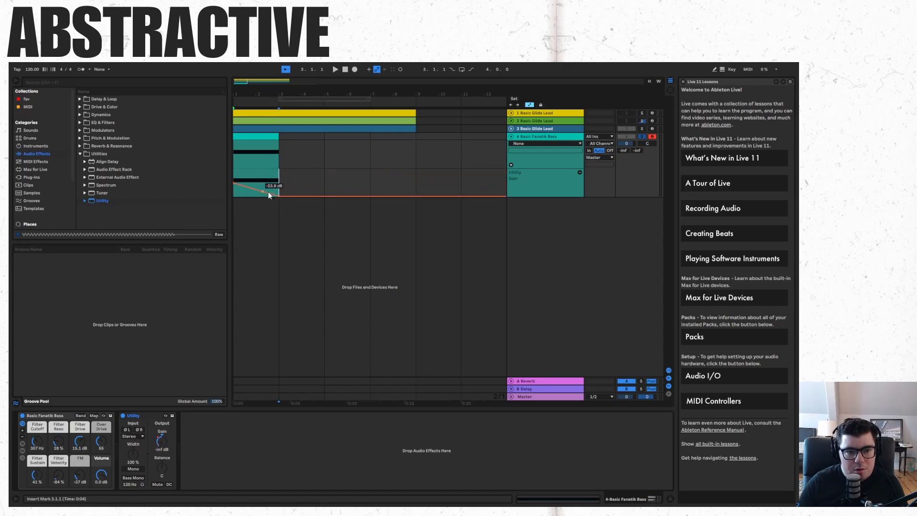
{"action": "mouse_move", "coordinate": [278, 197]}
{"action": "left_mouse_down"}
{"action": "mouse_move", "coordinate": [279, 172]}
{"action": "mouse_move", "coordinate": [279, 197]}
{"action": "left_mouse_up"}
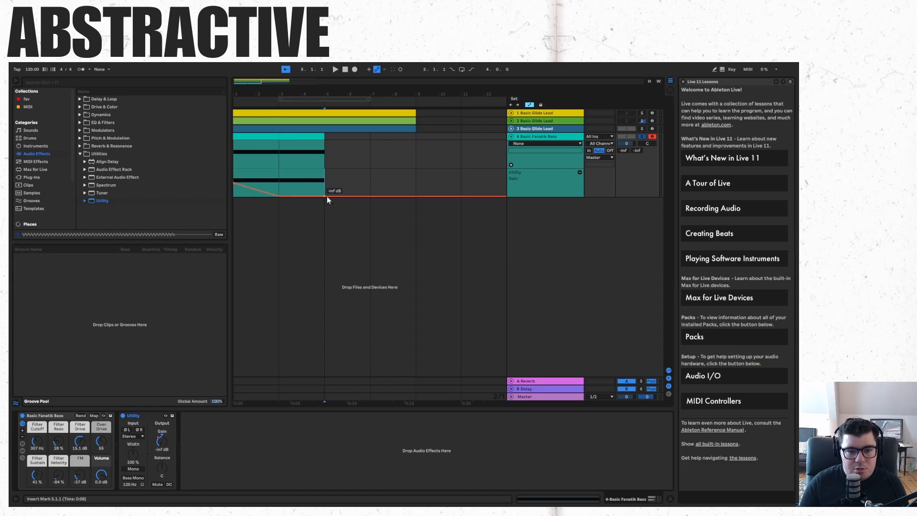
Try raising the Gain automation at bar 5 to its maximum, then remove that point.
{"action": "left_click", "coordinate": [295, 138]}
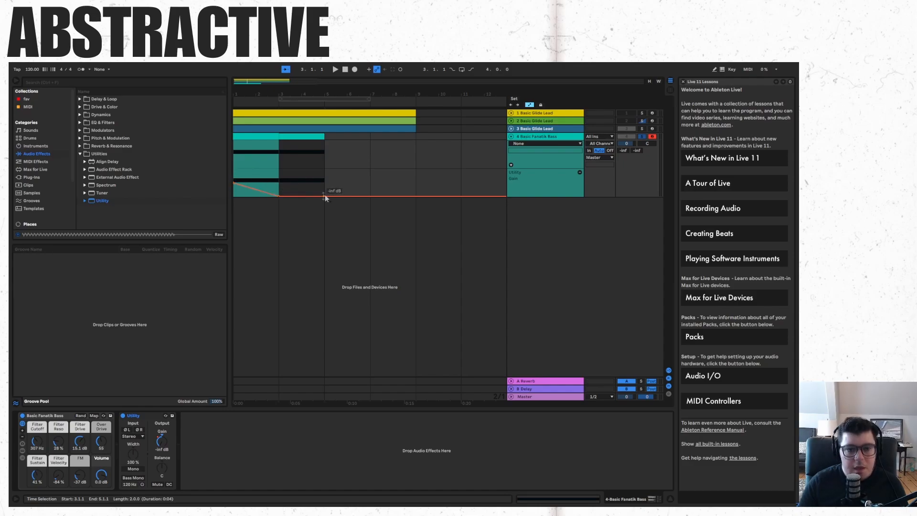
{"action": "left_click_drag", "start_coordinate": [325, 194], "coordinate": [324, 169]}
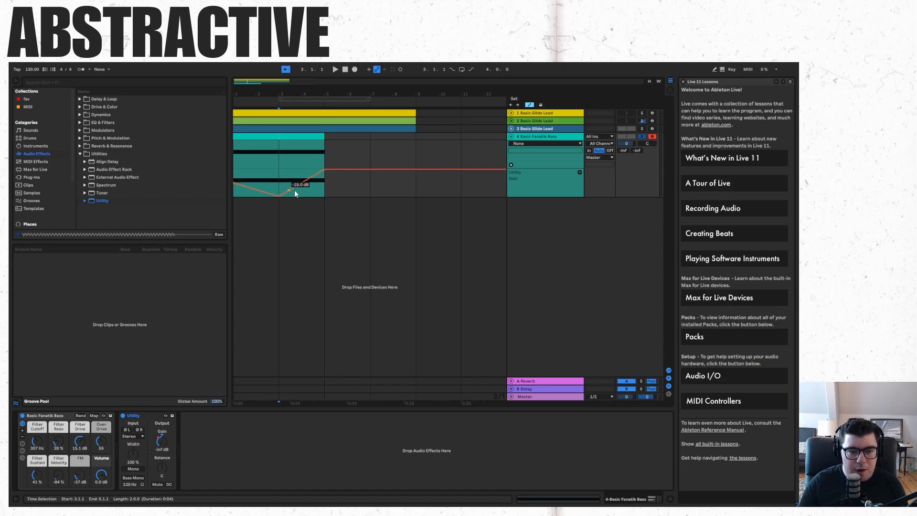
{"action": "left_click", "coordinate": [324, 172]}
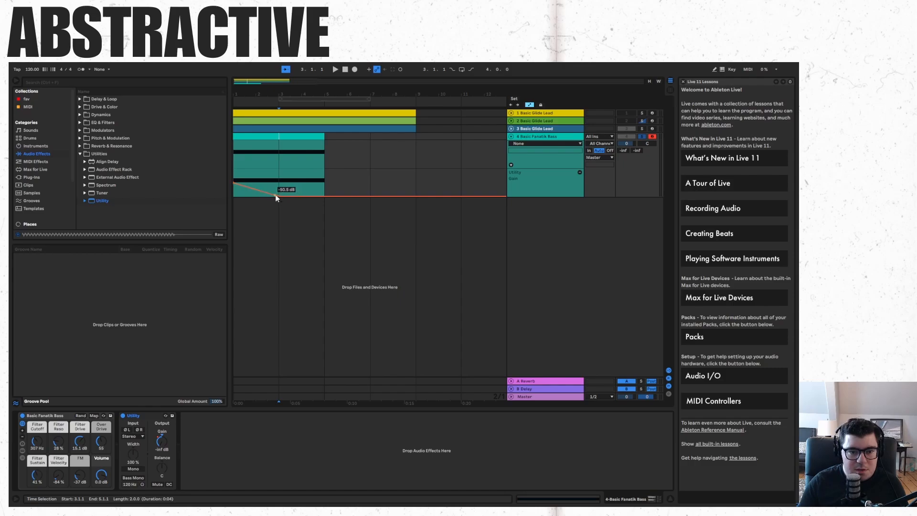
Delete the bass clip section between bars 3 and 5 and place the insert marker at bar 3.
{"action": "key", "text": "Delete"}
{"action": "left_click", "coordinate": [304, 128]}
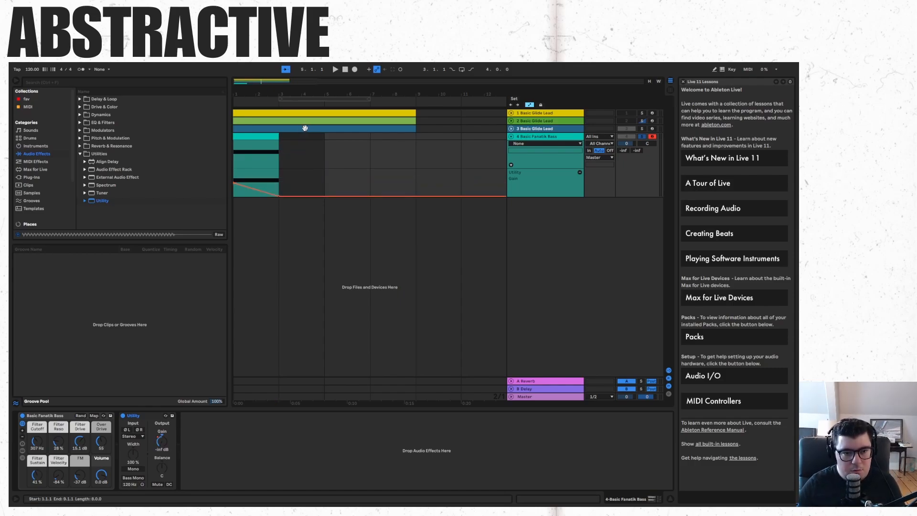
{"action": "left_click", "coordinate": [287, 159]}
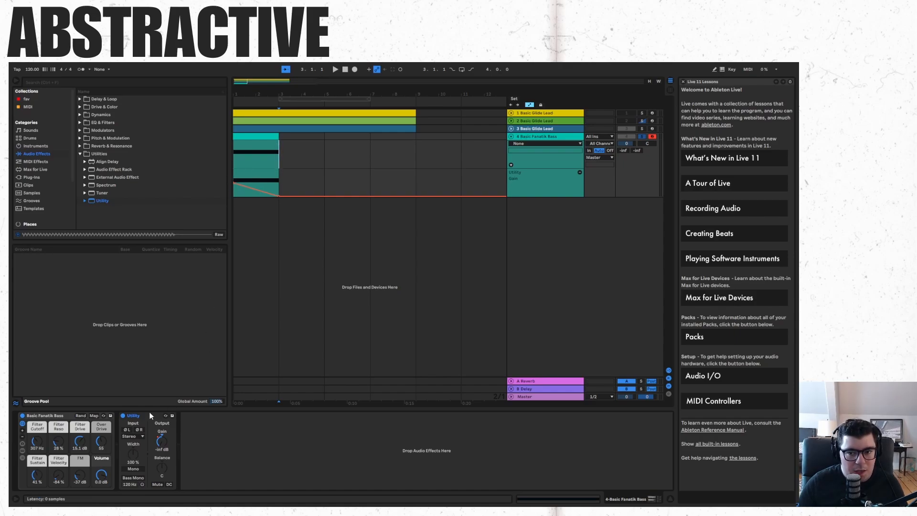
Play the arrangement from the start to hear the bass track's Gain fade-out, then stop playback.
{"action": "left_click", "coordinate": [345, 69]}
{"action": "left_click", "coordinate": [335, 69]}
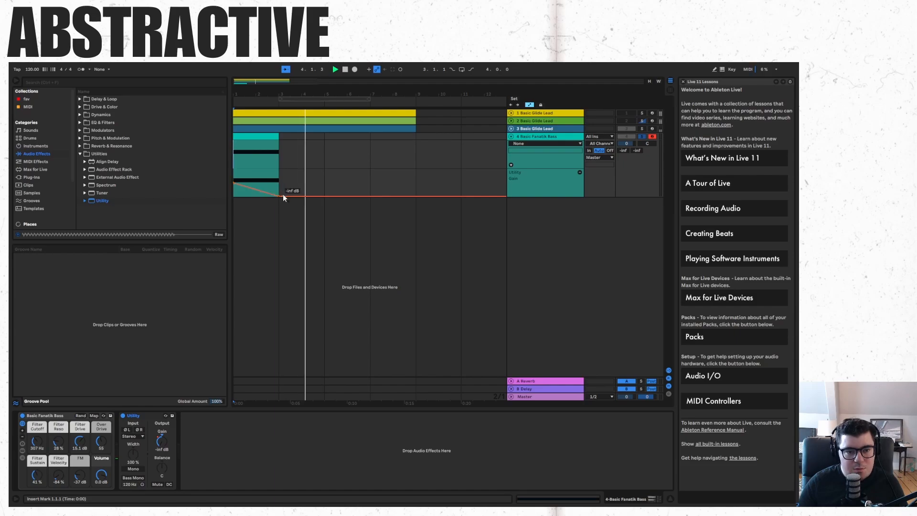
{"action": "key", "text": "space"}
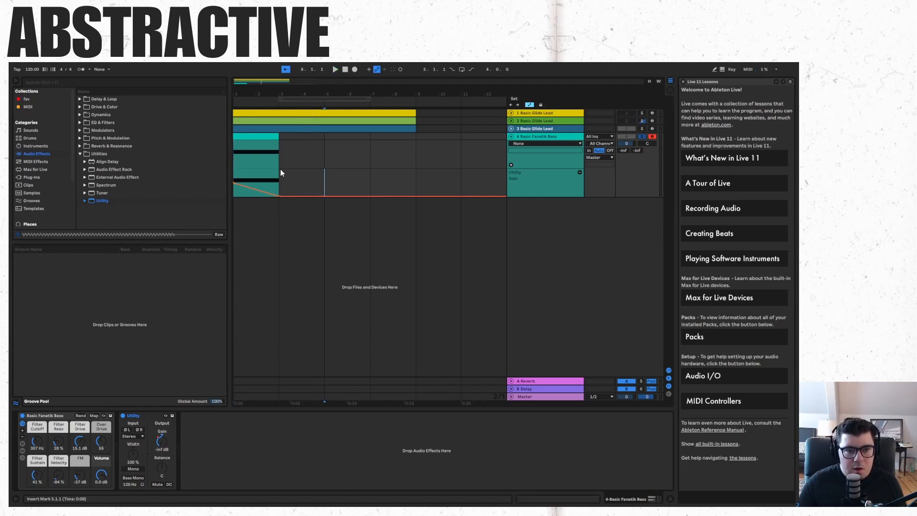
Try to copy the Gain automation from bars 1 to 3 and paste it at bar 5.
{"action": "left_click_drag", "start_coordinate": [281, 179], "coordinate": [236, 181]}
{"action": "key", "text": "ctrl+c"}
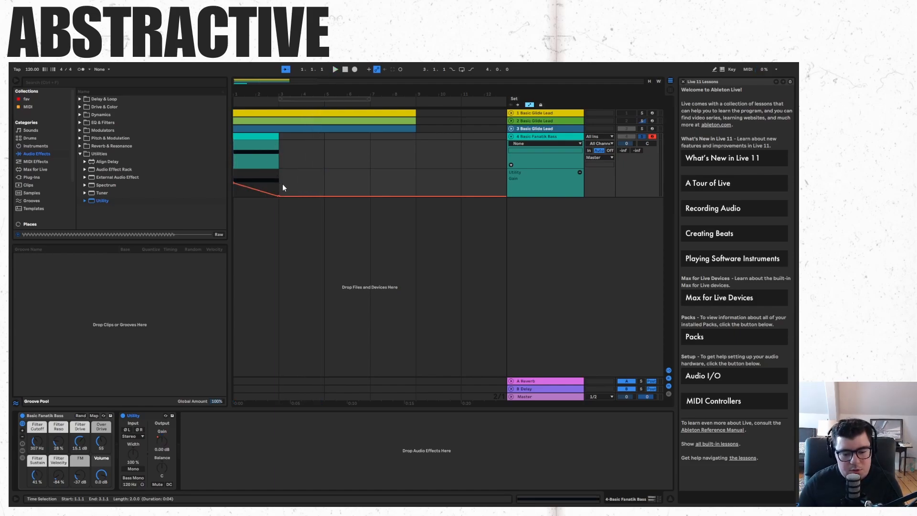
{"action": "left_click", "coordinate": [329, 186]}
{"action": "key", "text": "ctrl+v"}
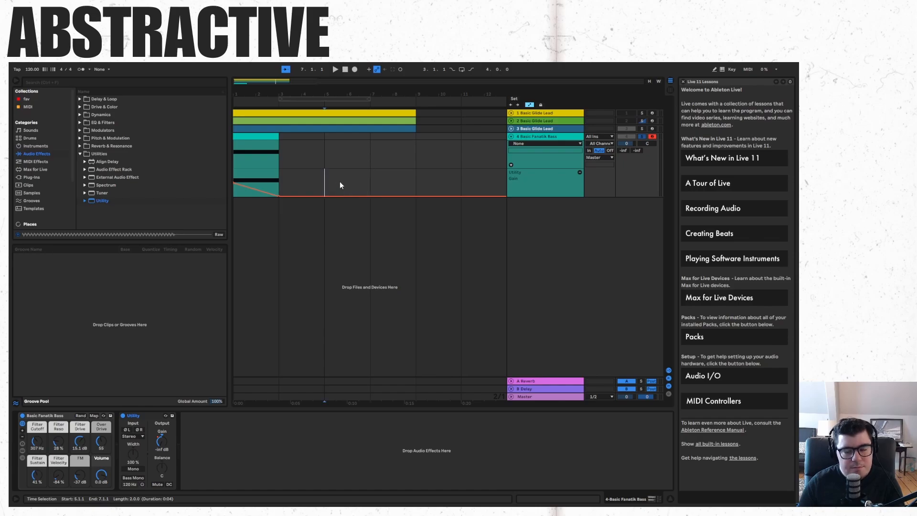
{"action": "left_click", "coordinate": [339, 186]}
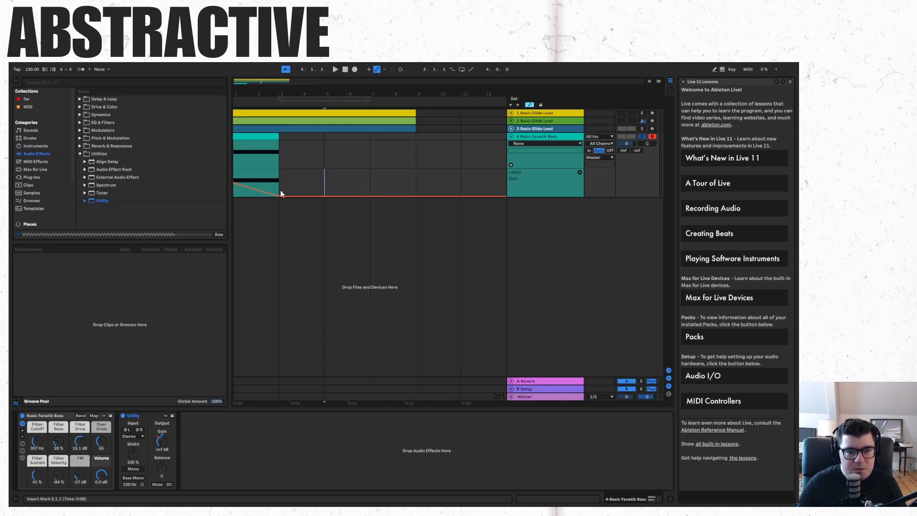
Remove the -inf dB drop at bar 3 from the Gain automation so the line stays flat at 0 dB.
{"action": "mouse_move", "coordinate": [234, 184]}
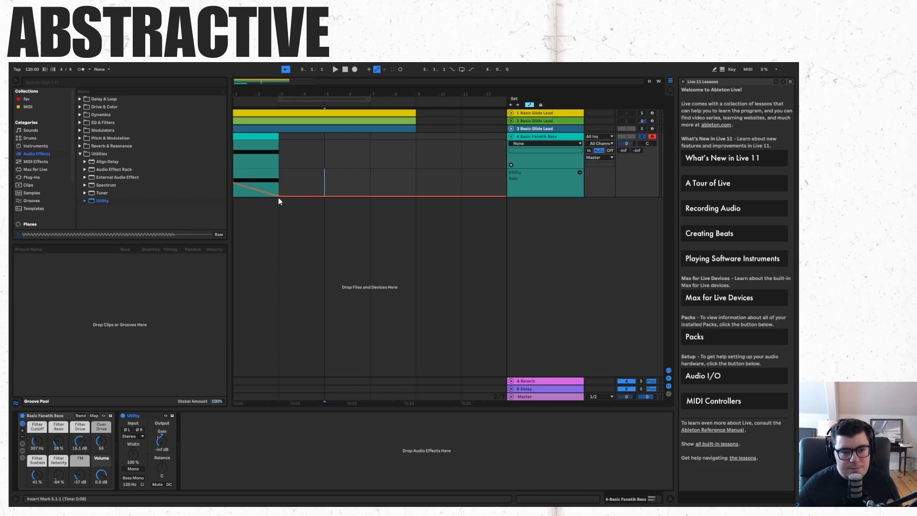
{"action": "mouse_move", "coordinate": [280, 196]}
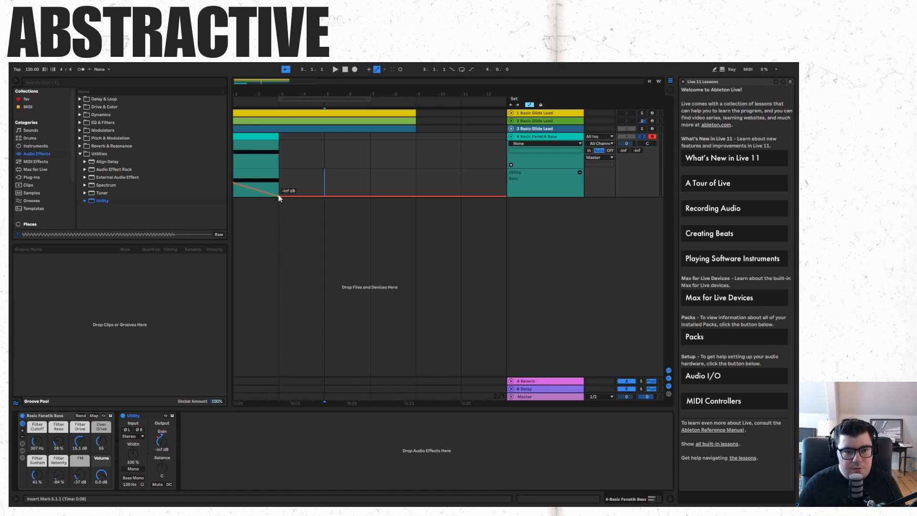
{"action": "left_click", "coordinate": [279, 196]}
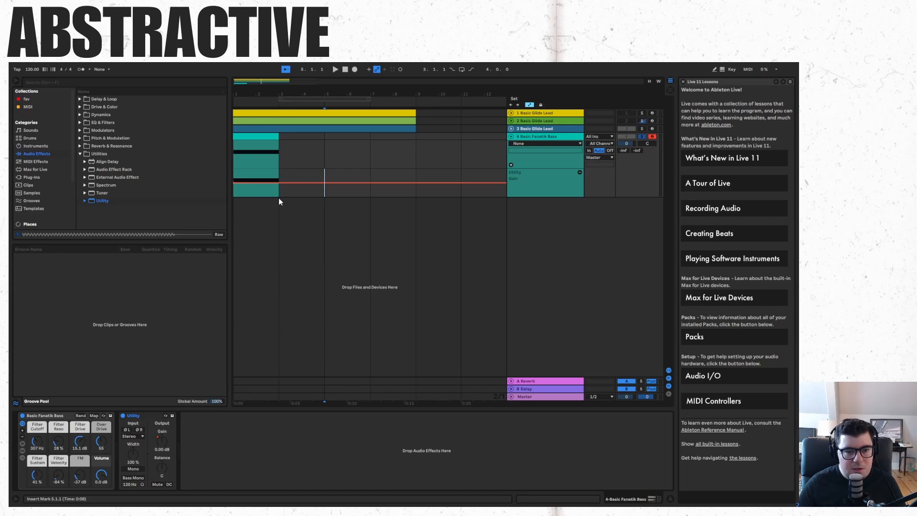
Try a Gain fade from 0 dB at bar 5 to -inf dB at bar 7, remove its start point, and undo both changes.
{"action": "mouse_move", "coordinate": [280, 183]}
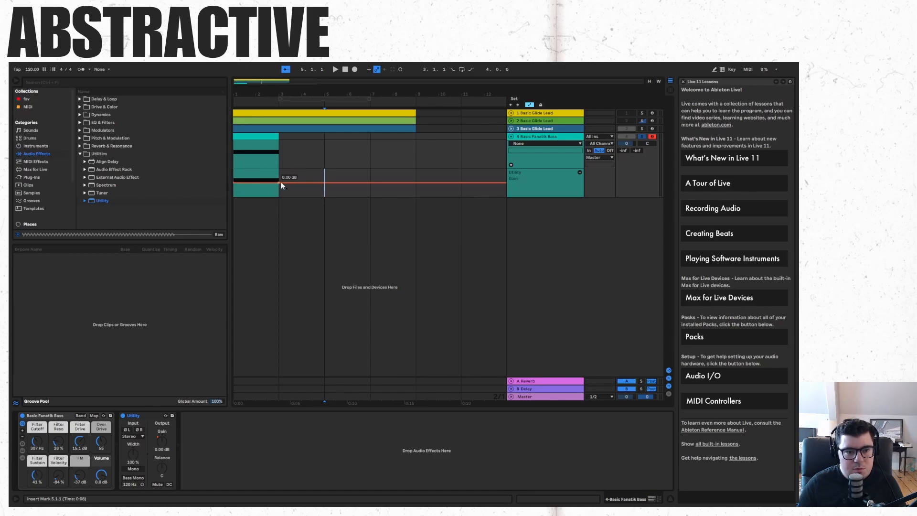
{"action": "left_click", "coordinate": [325, 183]}
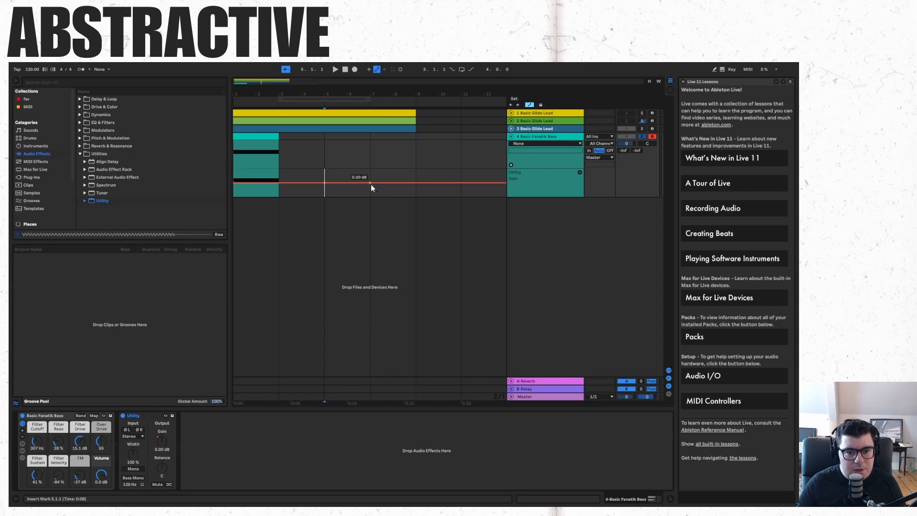
{"action": "left_click_drag", "start_coordinate": [371, 184], "coordinate": [371, 196]}
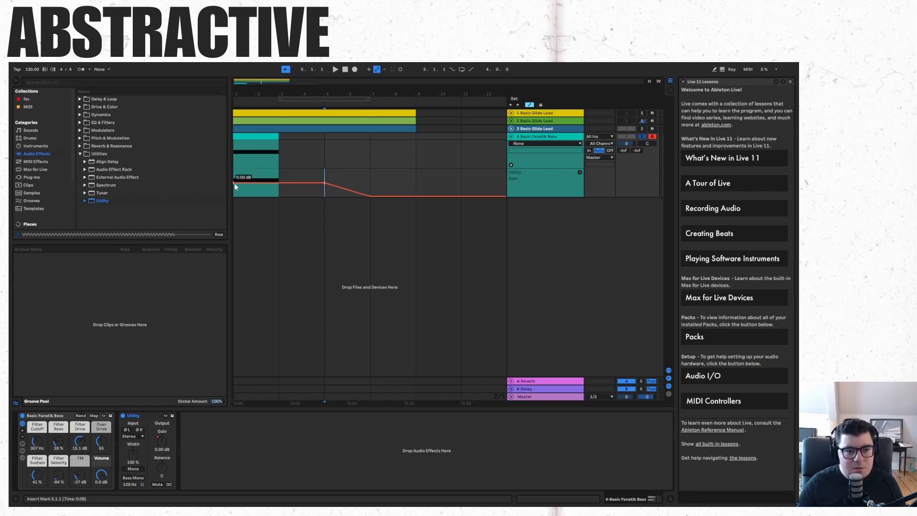
{"action": "left_click", "coordinate": [324, 183]}
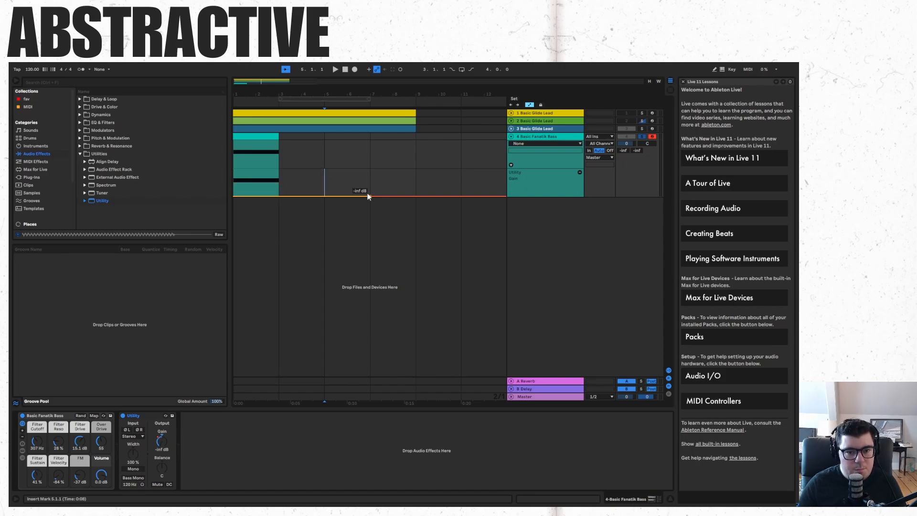
{"action": "key", "text": "ctrl+z"}
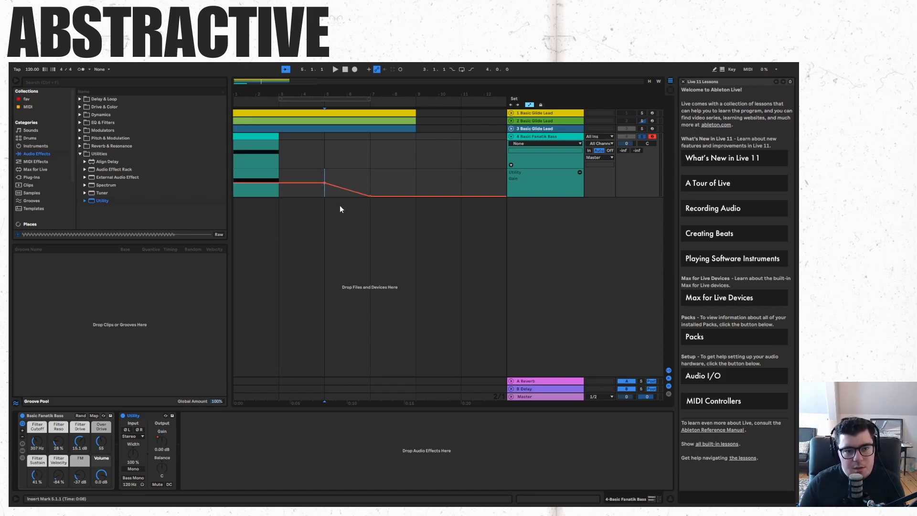
{"action": "key", "text": "ctrl+z"}
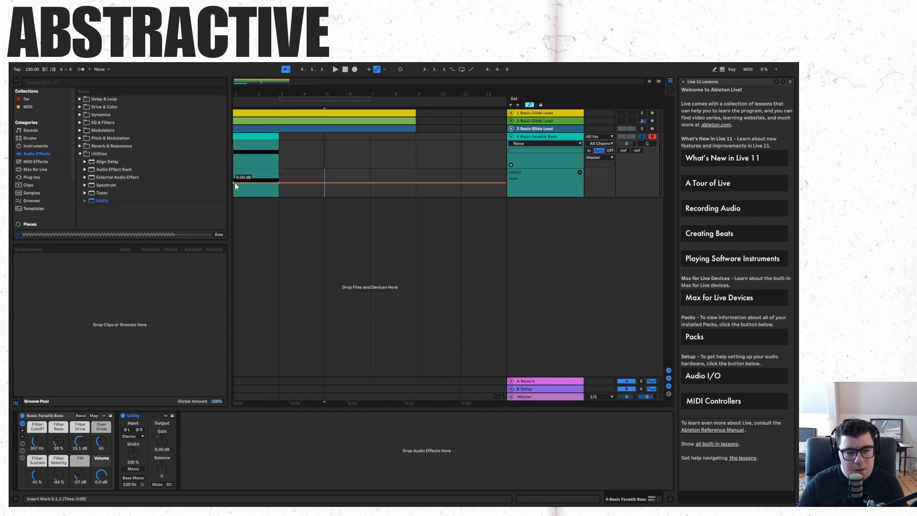
Lower the Gain point at bar 1 to -inf dB for a fade-in reaching 0 dB at bar 3, and play it back.
{"action": "left_click_drag", "start_coordinate": [234, 183], "coordinate": [234, 196]}
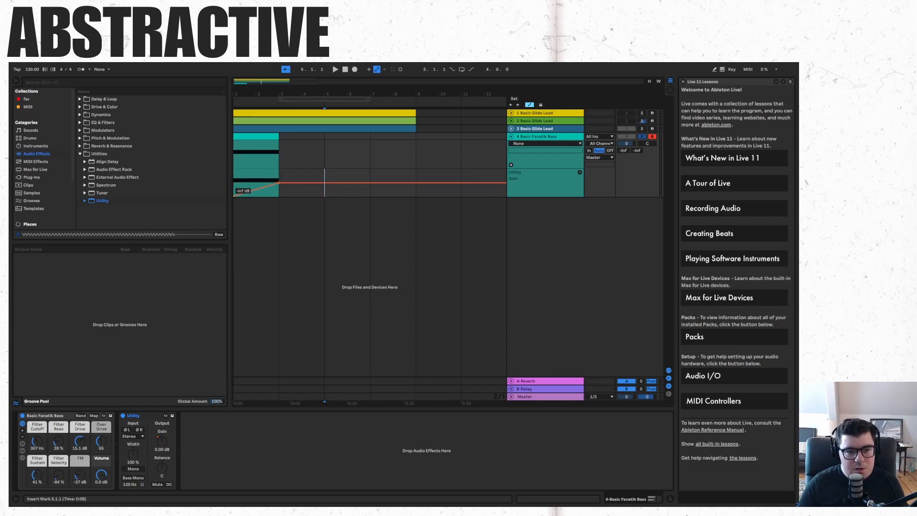
{"action": "left_click", "coordinate": [234, 181]}
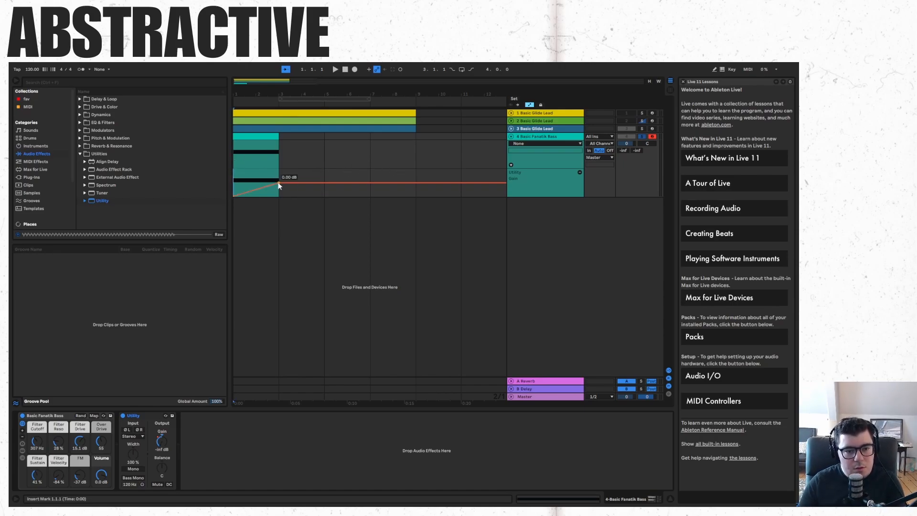
{"action": "key", "text": "space"}
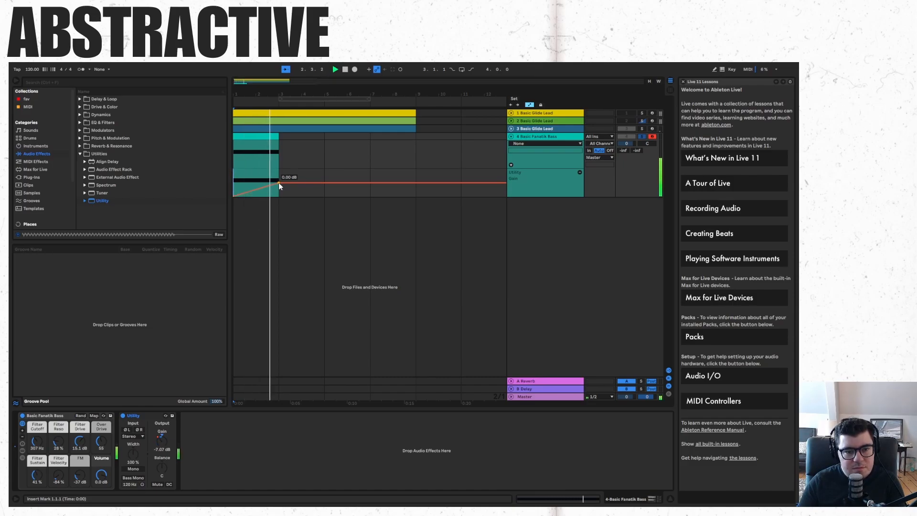
{"action": "key", "text": "space"}
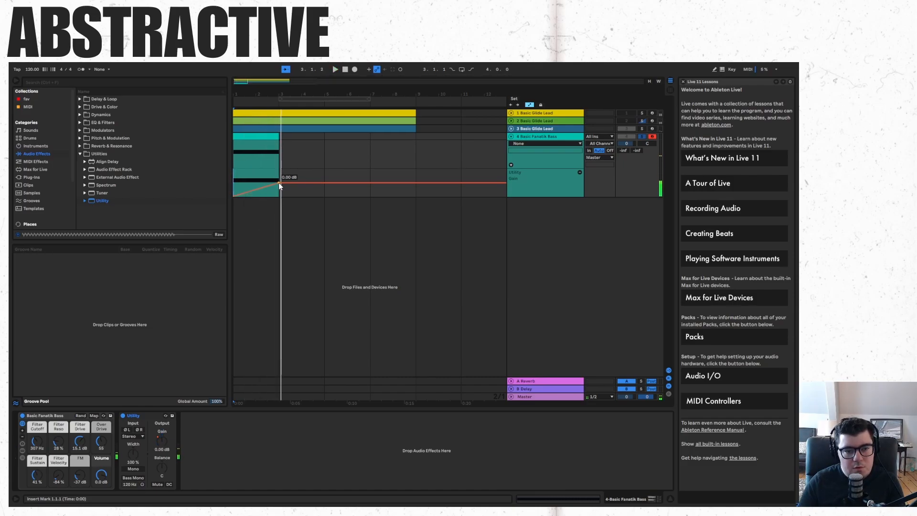
{"action": "left_click", "coordinate": [263, 171]}
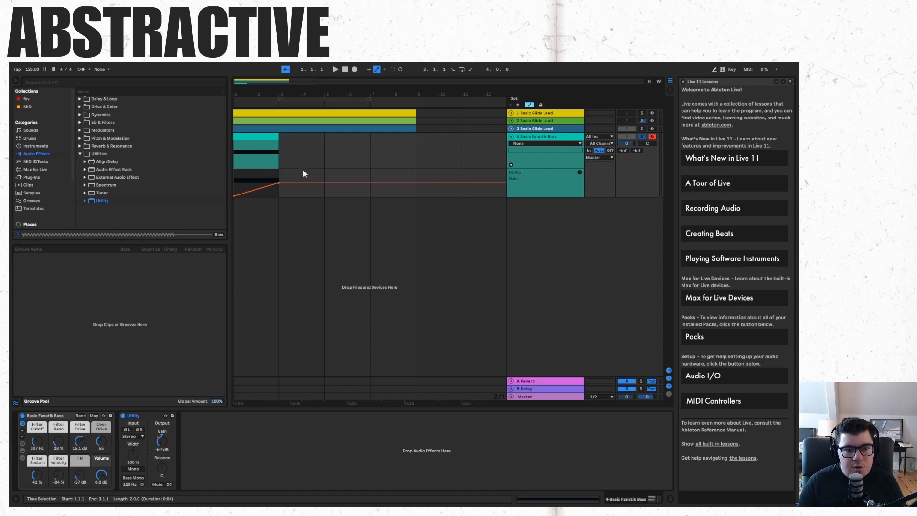
{"action": "left_click", "coordinate": [279, 173]}
{"action": "left_click_drag", "start_coordinate": [325, 173], "coordinate": [229, 177]}
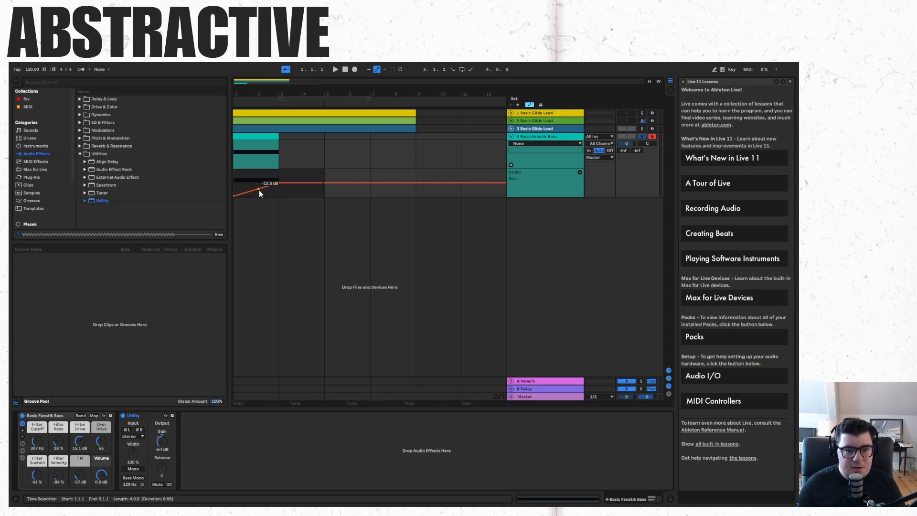
Add several breakpoints to the Gain fade-in between bars 1 and 3 and move them up and down into a zigzag.
{"action": "left_click", "coordinate": [259, 190]}
{"action": "left_click", "coordinate": [243, 193]}
{"action": "left_click", "coordinate": [253, 190]}
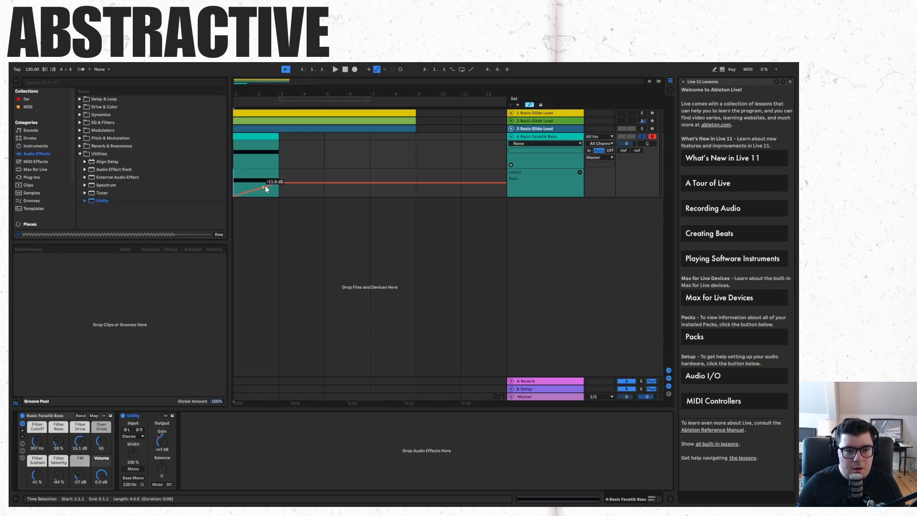
{"action": "left_click_drag", "start_coordinate": [264, 187], "coordinate": [244, 188]}
{"action": "left_click", "coordinate": [258, 189]}
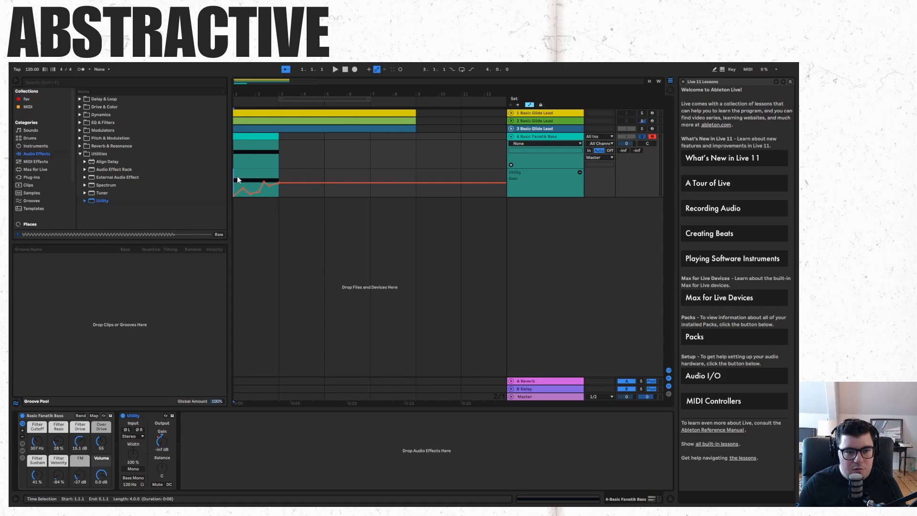
Play back the zigzag Gain automation from bar 1, and delete its inner breakpoints between bars 1 and 3.
{"action": "key", "text": "space"}
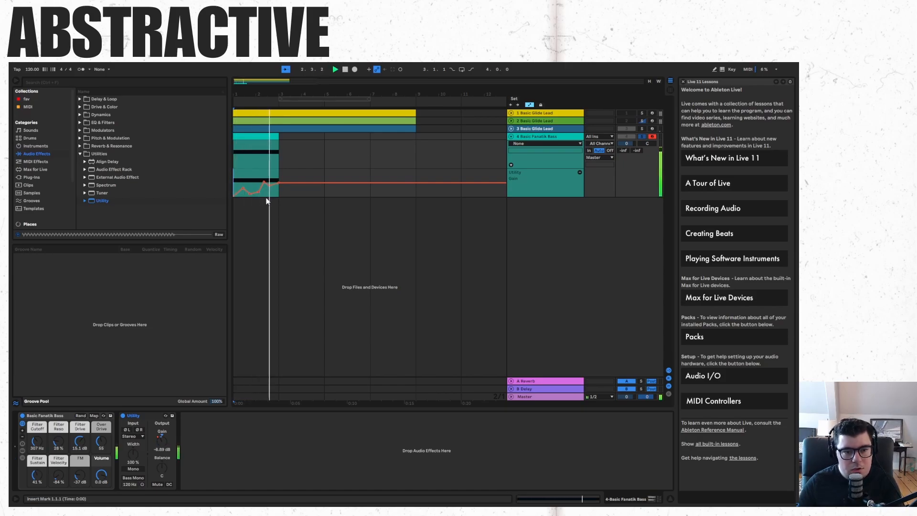
{"action": "key", "text": "space"}
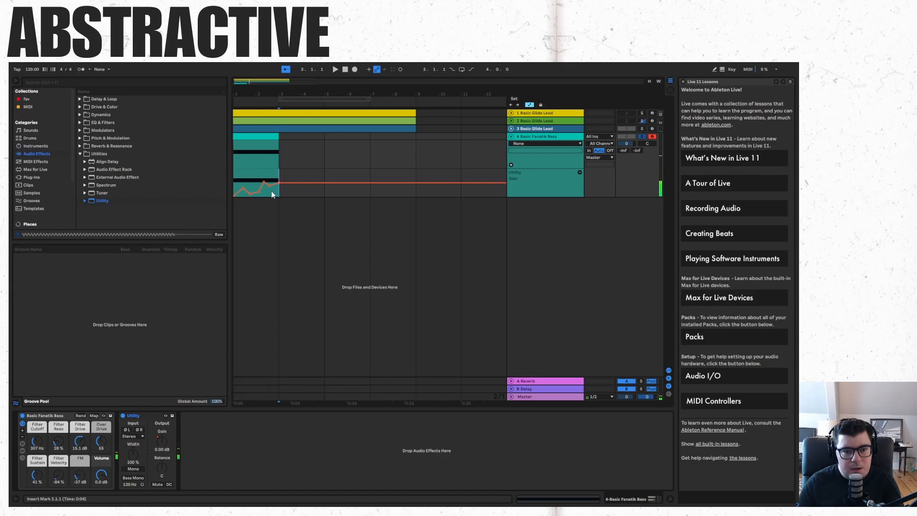
{"action": "left_click_drag", "start_coordinate": [271, 192], "coordinate": [237, 193]}
{"action": "key", "text": "Delete"}
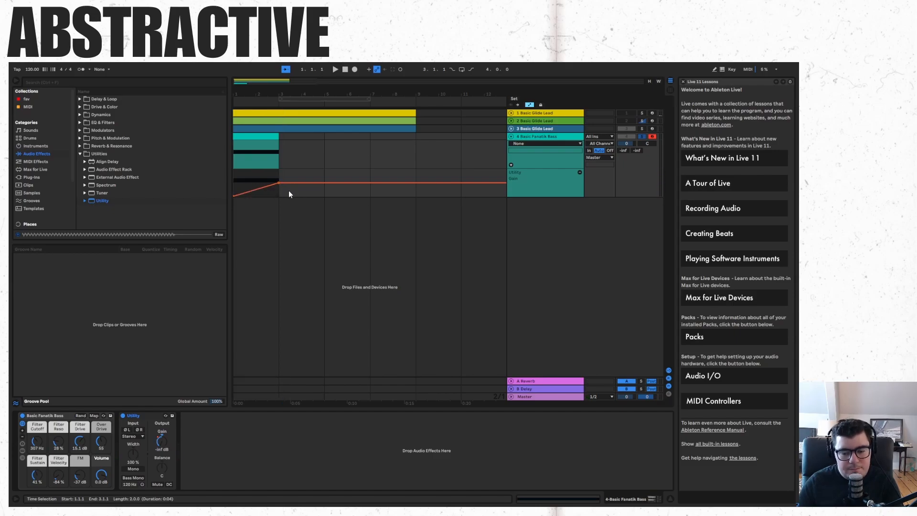
Delete the Basic Fanatik Bass track from the arrangement.
{"action": "left_click", "coordinate": [563, 138]}
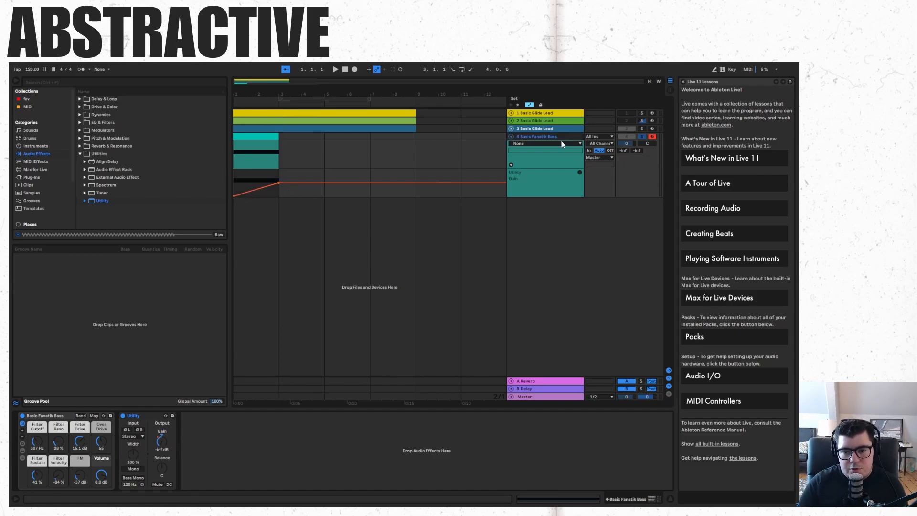
{"action": "key", "text": "Delete"}
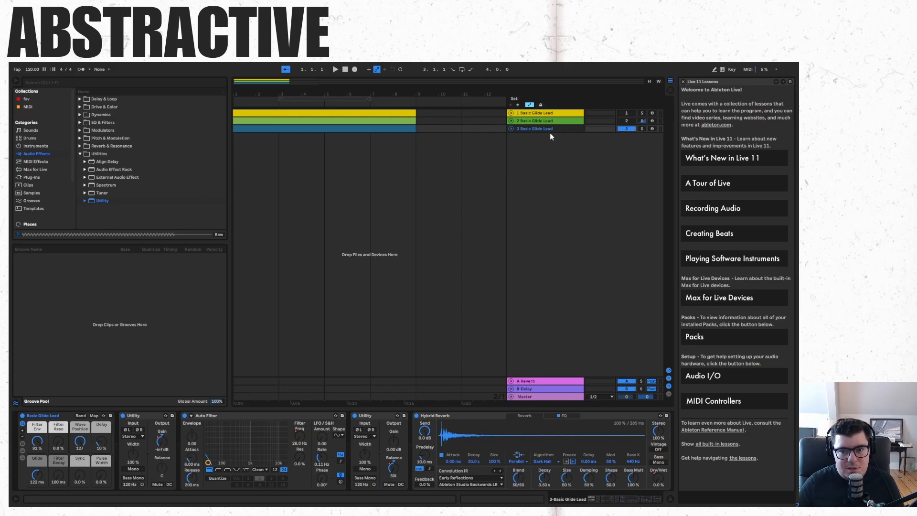
Unfold Basic Glide Lead tracks 1 and 2, and activate track 2 in place of track 3.
{"action": "left_click", "coordinate": [524, 113]}
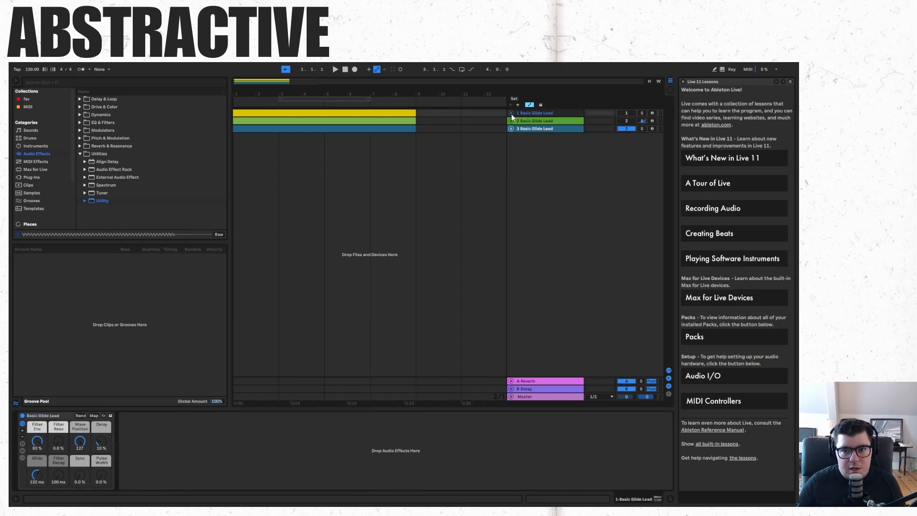
{"action": "left_click", "coordinate": [511, 113]}
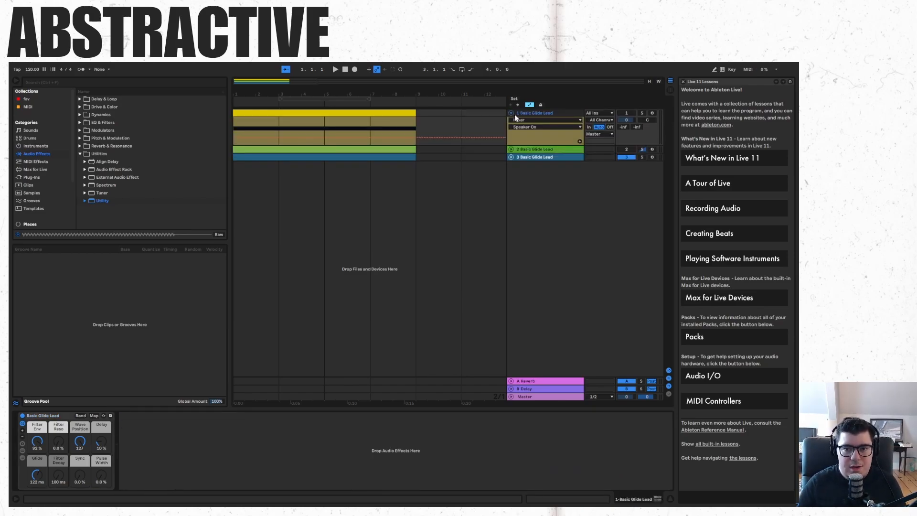
{"action": "left_click", "coordinate": [511, 149]}
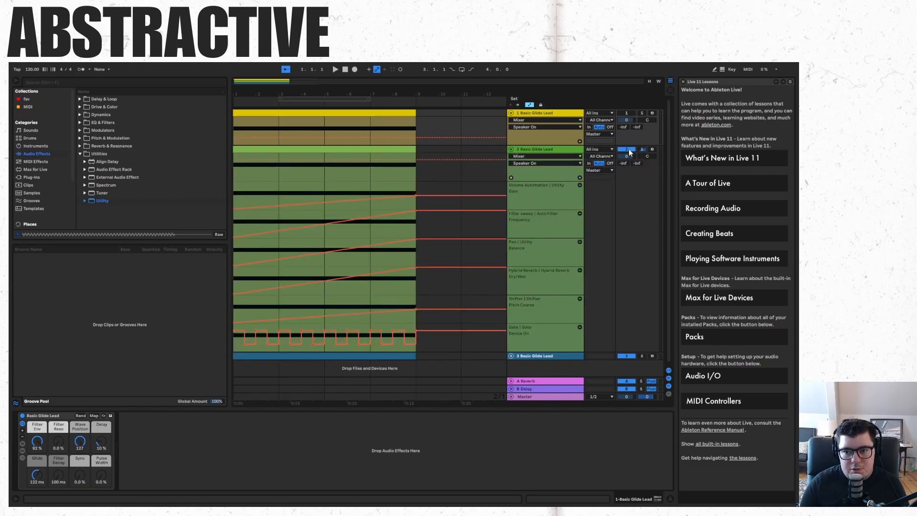
{"action": "left_click", "coordinate": [625, 356]}
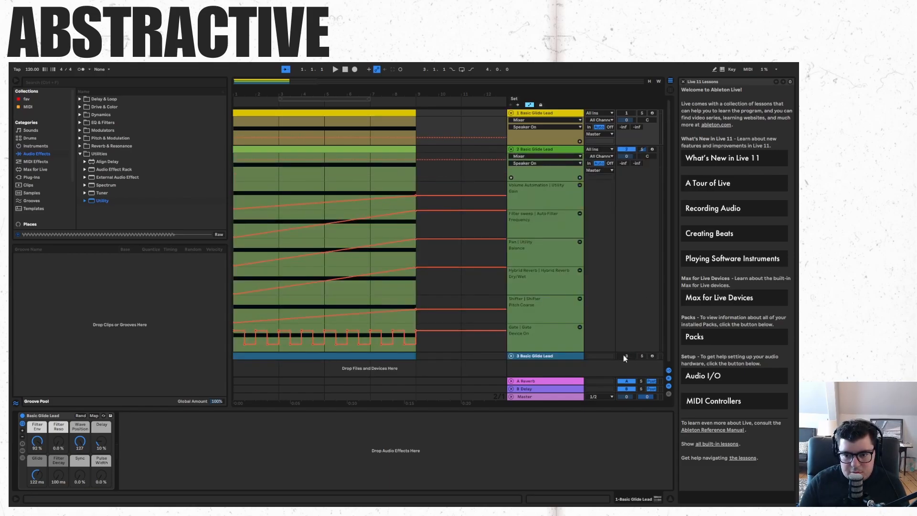
Select bars 1 to 9 on track 2, and examine its devices and automation lanes.
{"action": "left_click", "coordinate": [345, 70]}
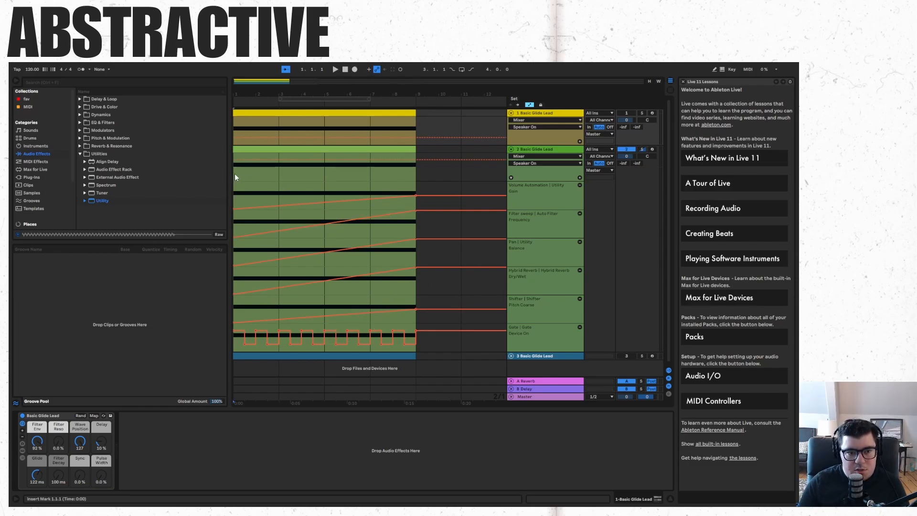
{"action": "left_click_drag", "start_coordinate": [235, 178], "coordinate": [418, 198]}
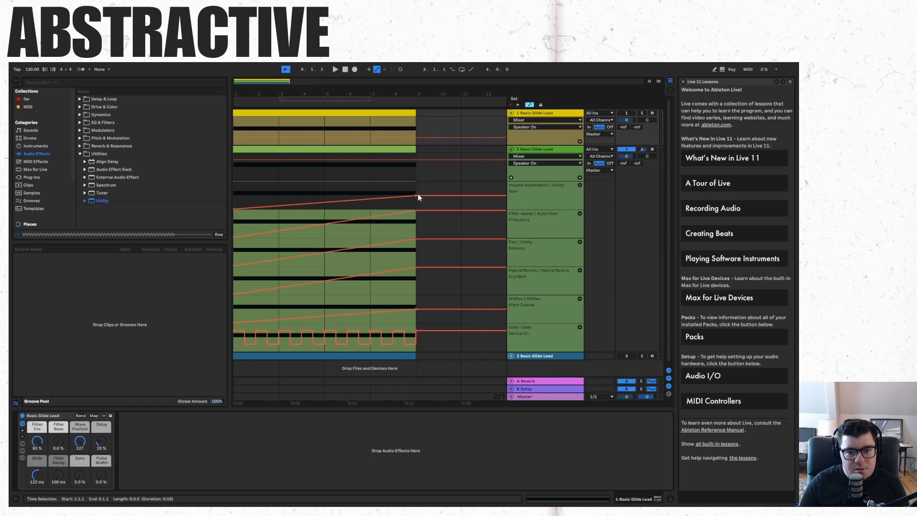
{"action": "left_click", "coordinate": [553, 149]}
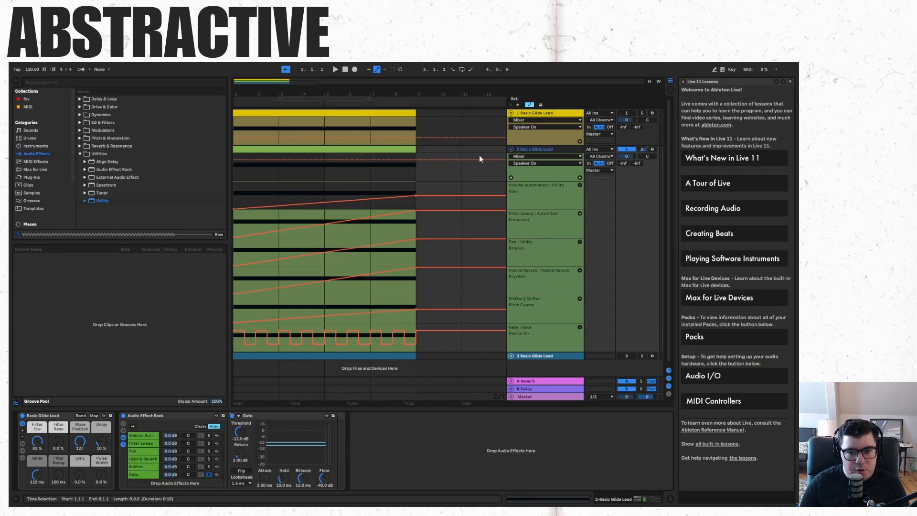
{"action": "left_click", "coordinate": [420, 176]}
{"action": "left_click", "coordinate": [524, 188]}
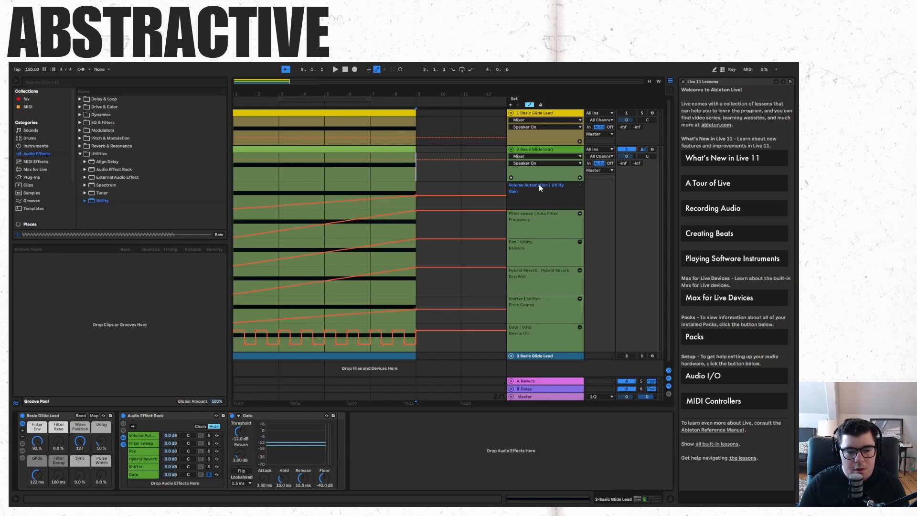
{"action": "scroll", "coordinate": [540, 238], "scroll_direction": "down", "scroll_amount": 1}
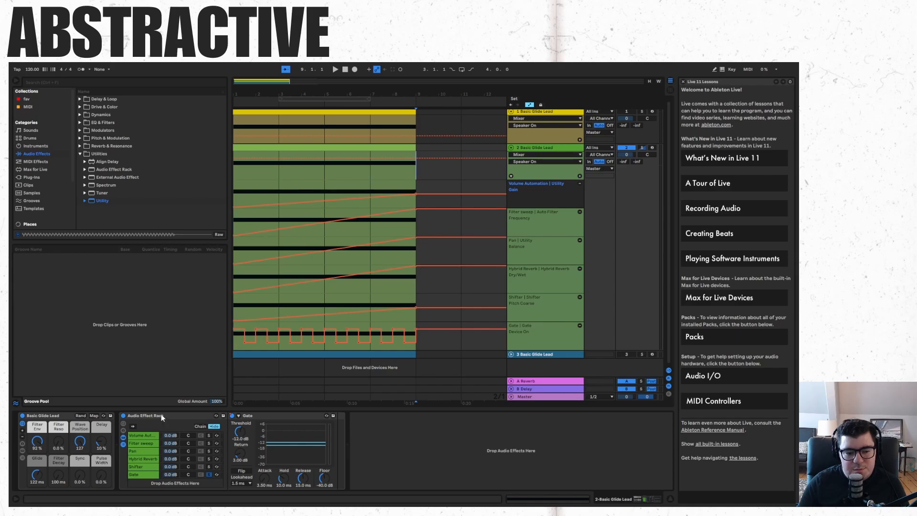
Review the devices in each chain of track 2's Audio Effect Rack, from Volume Automation down to Gate.
{"action": "left_click", "coordinate": [190, 416]}
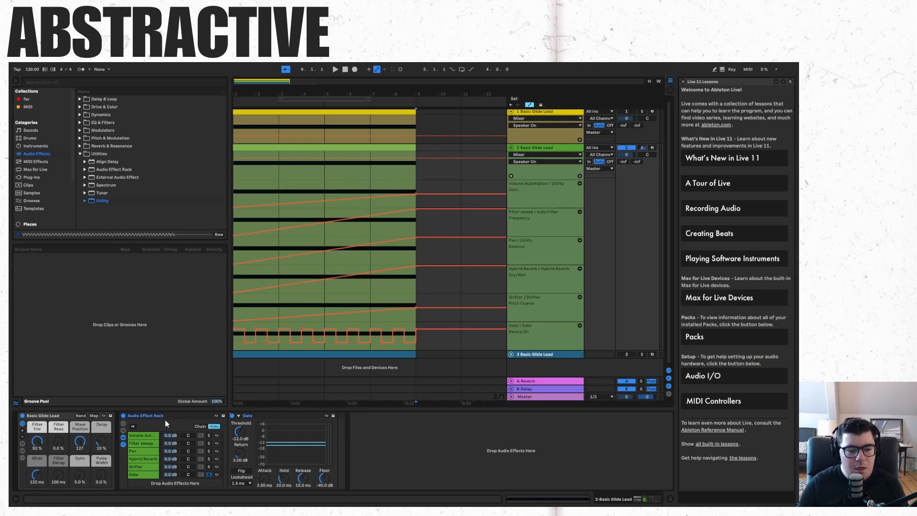
{"action": "left_click", "coordinate": [145, 437]}
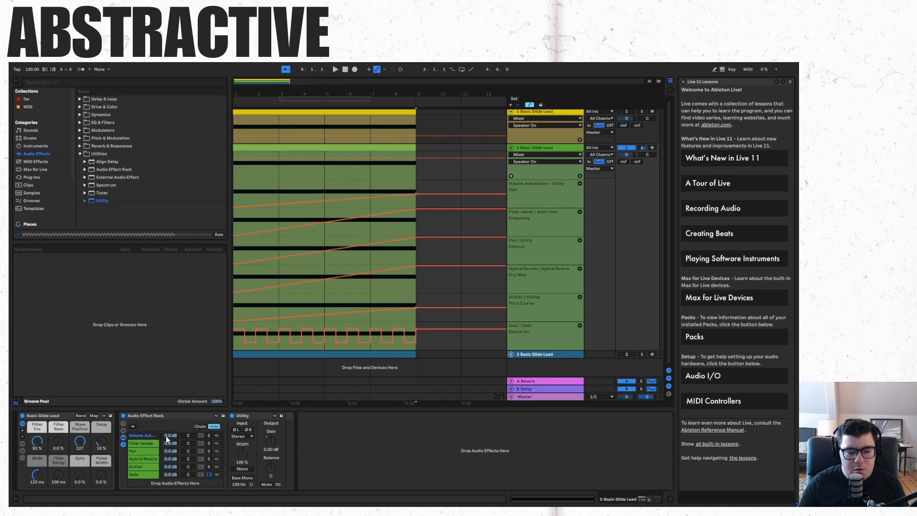
{"action": "left_click", "coordinate": [143, 444]}
{"action": "left_click", "coordinate": [151, 450]}
{"action": "left_click", "coordinate": [150, 459]}
{"action": "left_click", "coordinate": [151, 466]}
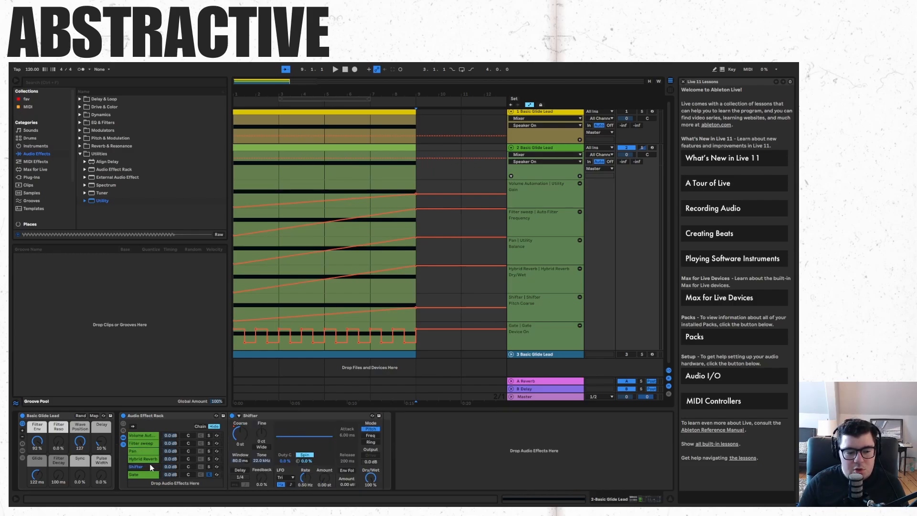
{"action": "left_click", "coordinate": [149, 474]}
Solo the Volume Automation chain in the rack and play its Gain automation from bar 1.
{"action": "left_click", "coordinate": [211, 435]}
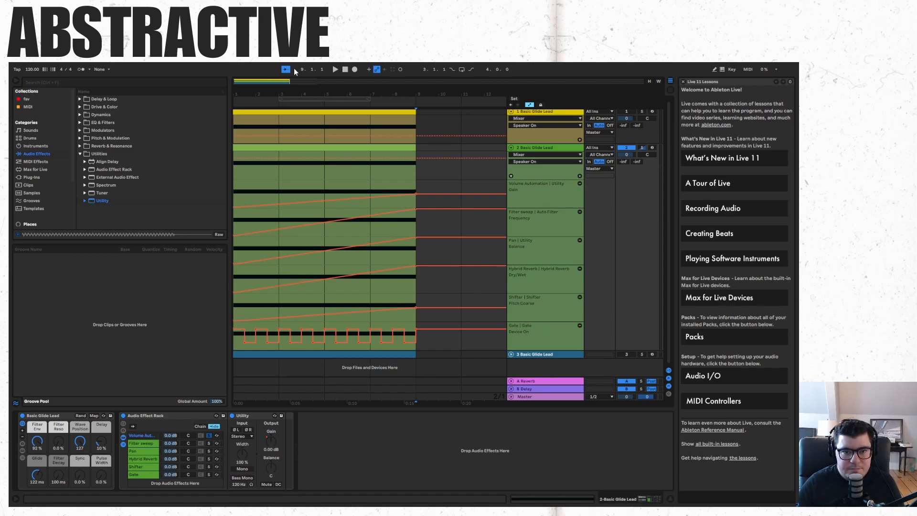
{"action": "left_click", "coordinate": [345, 70]}
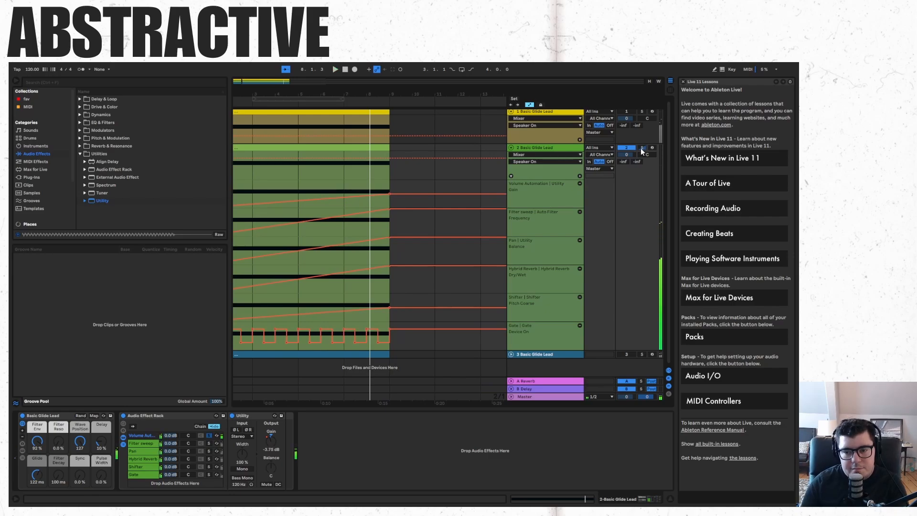
{"action": "left_click", "coordinate": [345, 71]}
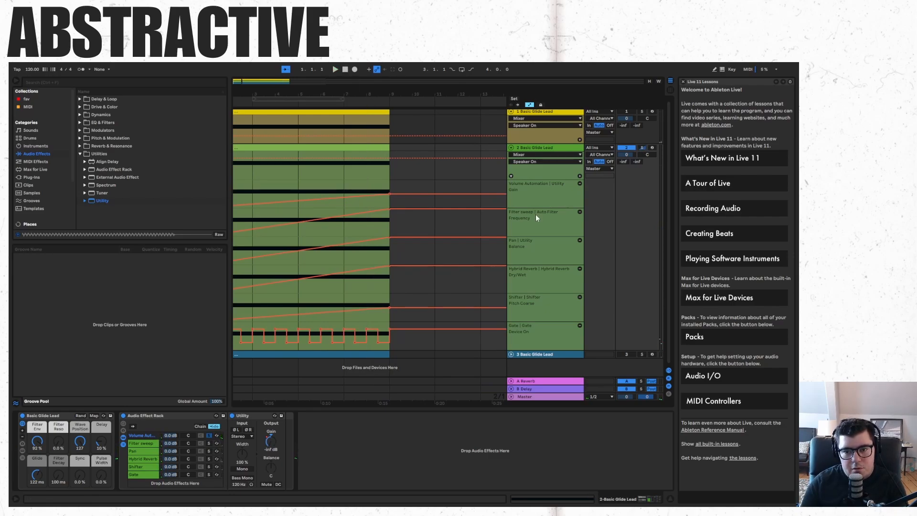
Solo the Filter sweep chain, play its Auto Filter Frequency automation, and return playback to the start.
{"action": "left_click", "coordinate": [210, 444]}
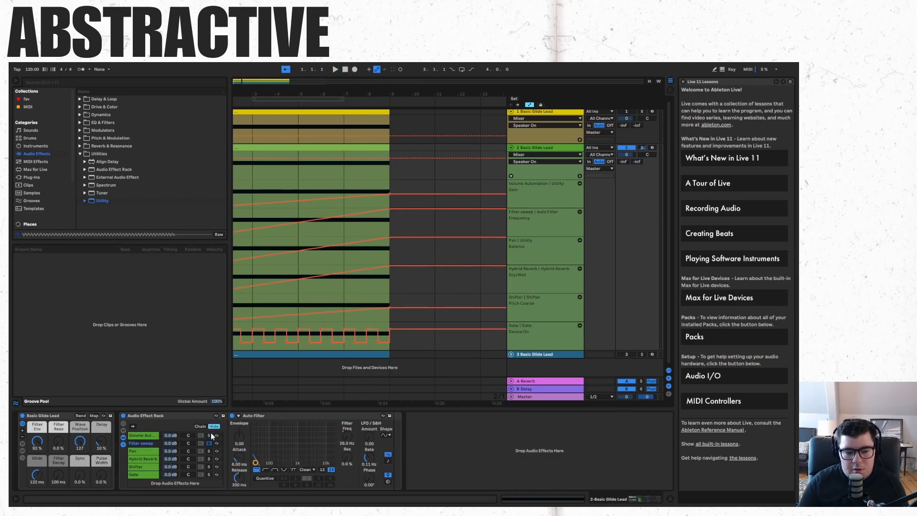
{"action": "left_click", "coordinate": [336, 69]}
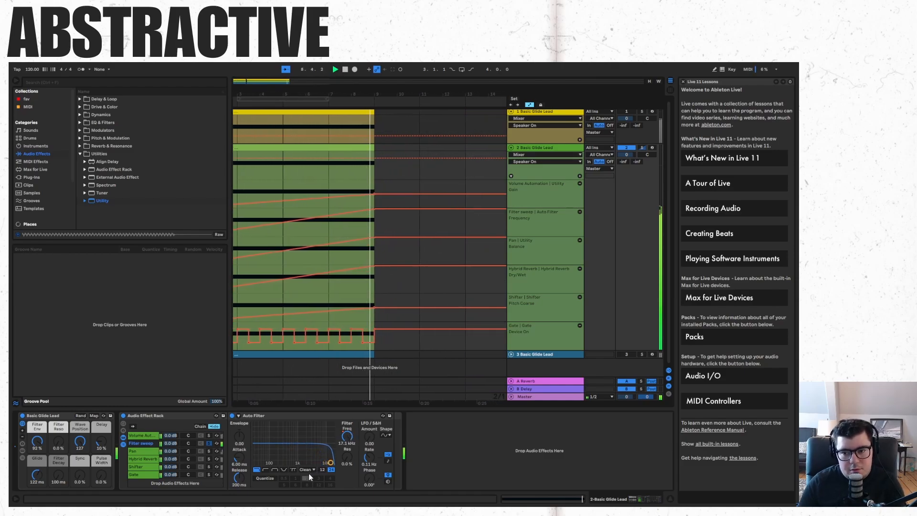
{"action": "key", "text": "space"}
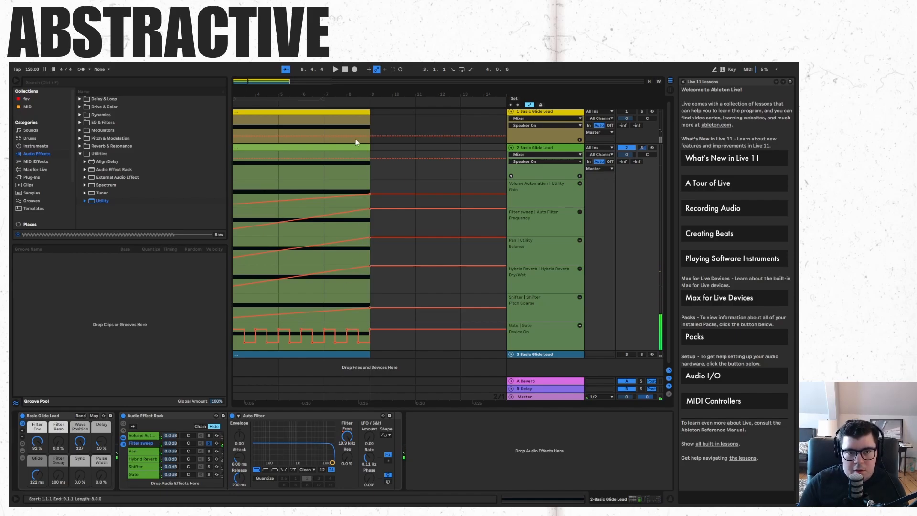
{"action": "left_click", "coordinate": [345, 69]}
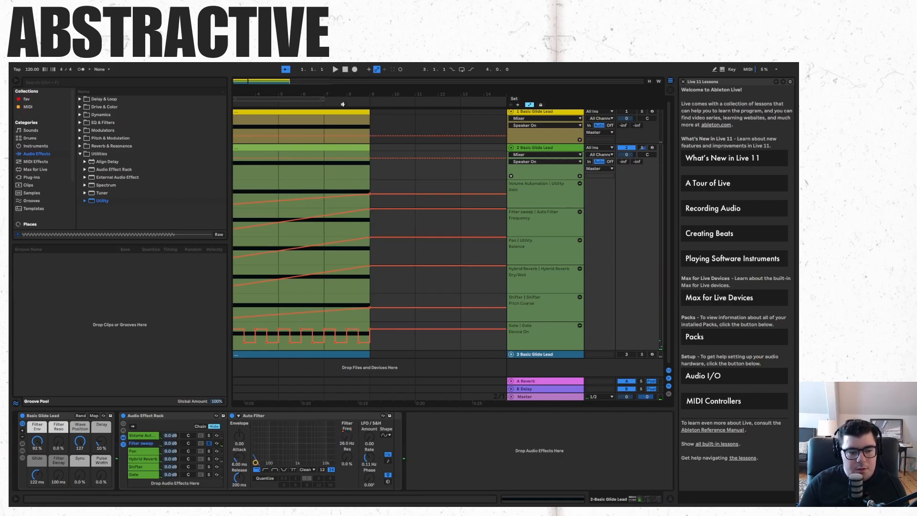
Solo the Pan chain and play its Utility Balance automation from bar 1.
{"action": "left_click", "coordinate": [210, 450]}
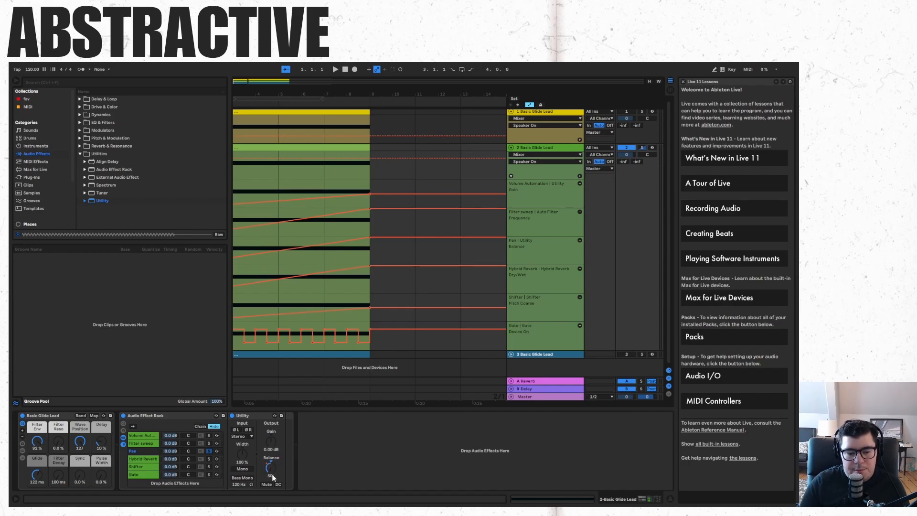
{"action": "key", "text": "space"}
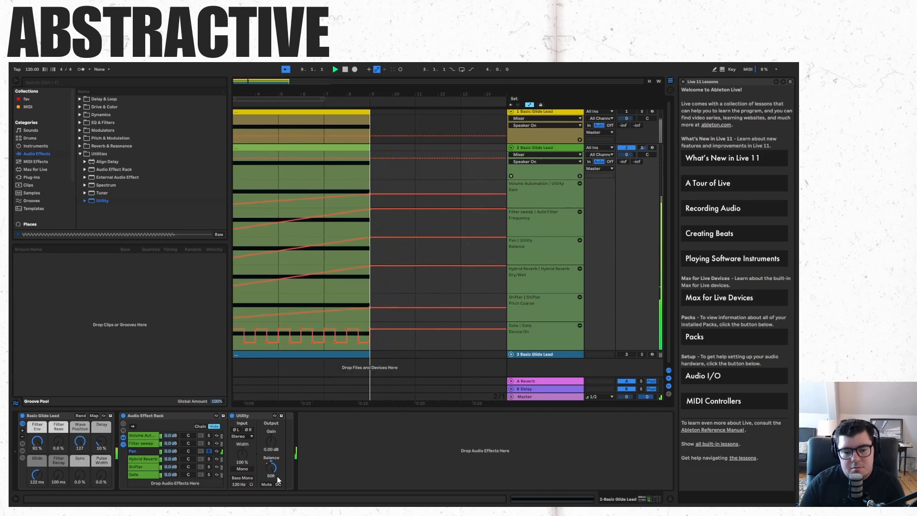
Solo the Hybrid Reverb chain and play its Dry/Wet automation from bar 1.
{"action": "left_click", "coordinate": [155, 459]}
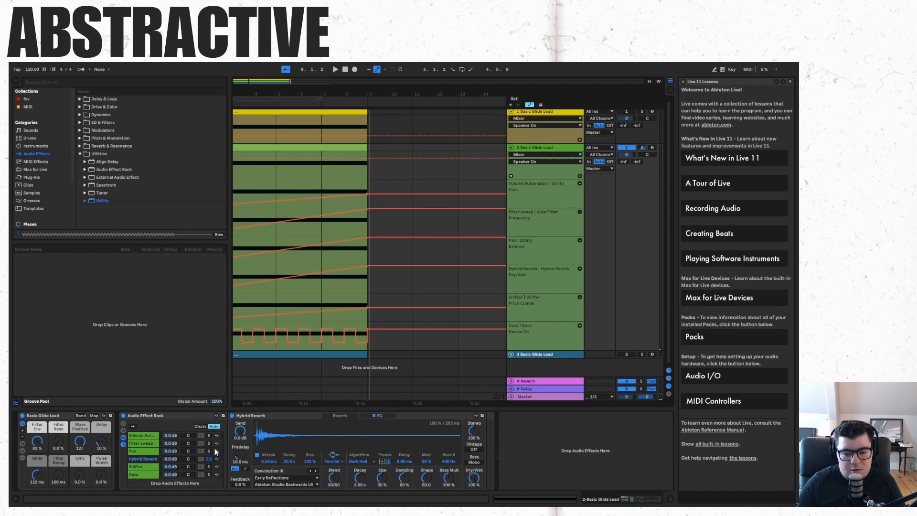
{"action": "left_click", "coordinate": [344, 69]}
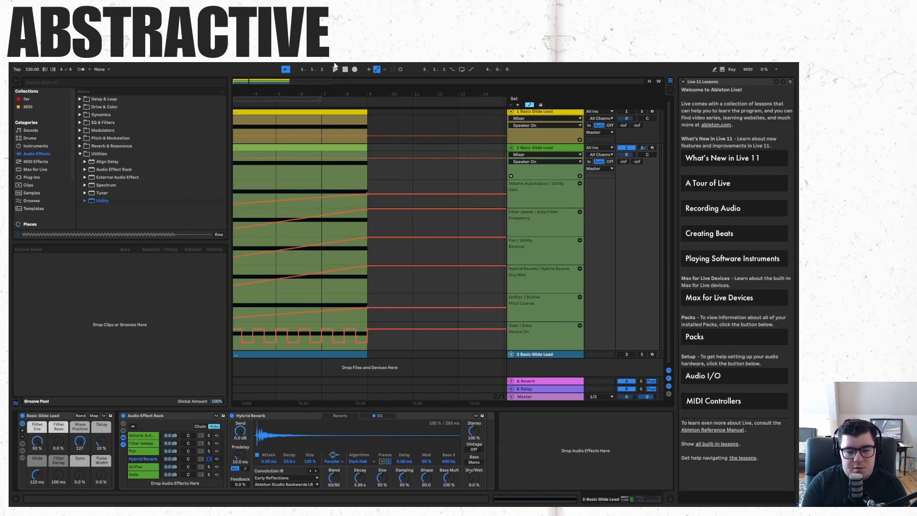
{"action": "left_click", "coordinate": [335, 66]}
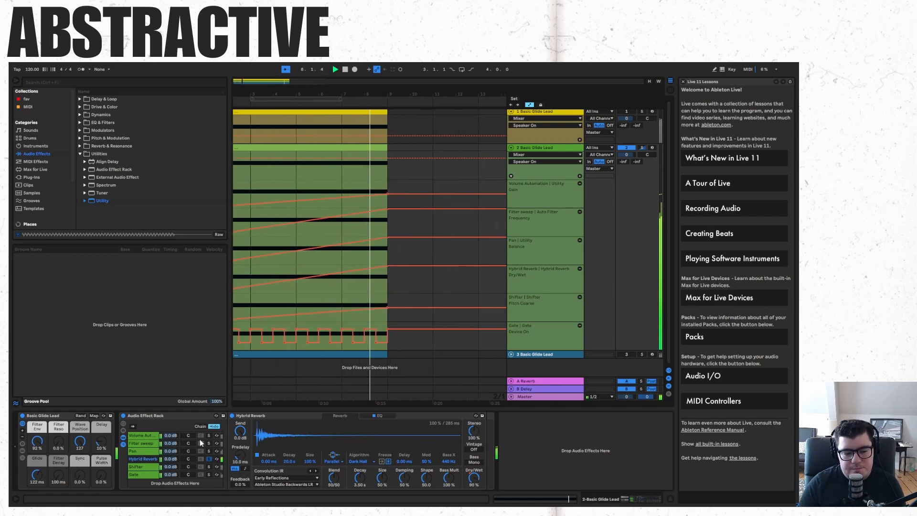
Solo the Shifter chain, play its Pitch Coarse automation from bar 1, and return playback to the start.
{"action": "left_click", "coordinate": [207, 467]}
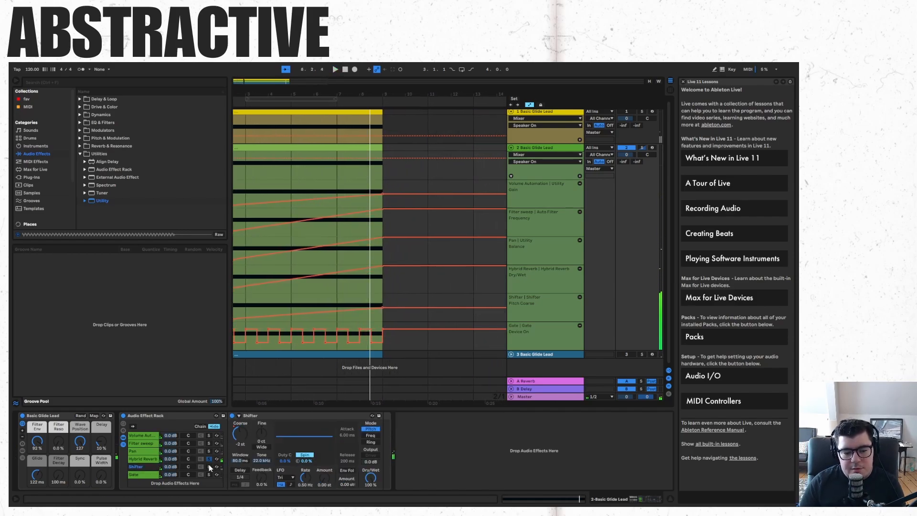
{"action": "double_click", "coordinate": [274, 415]}
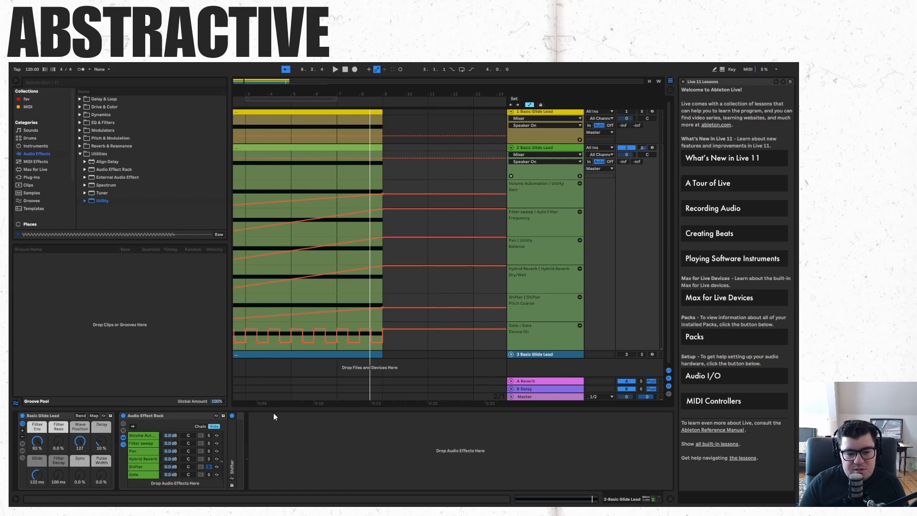
{"action": "double_click", "coordinate": [235, 438]}
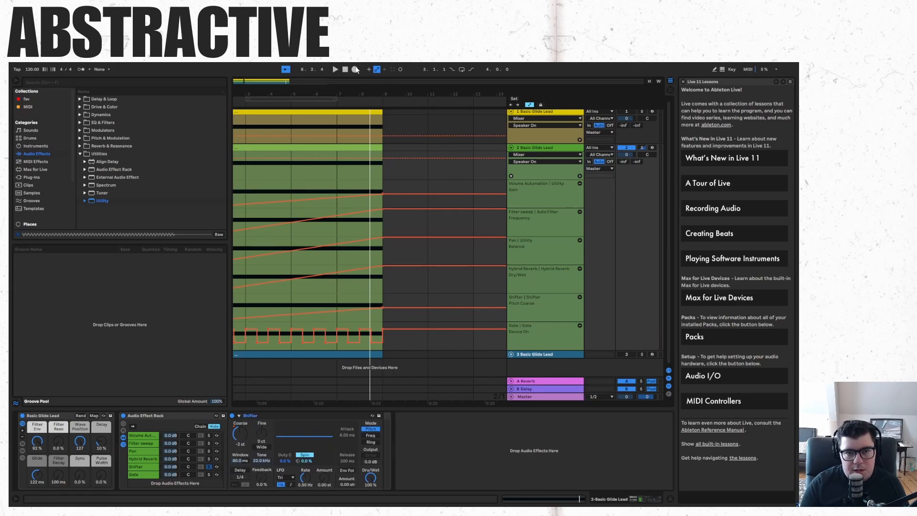
{"action": "key", "text": "space"}
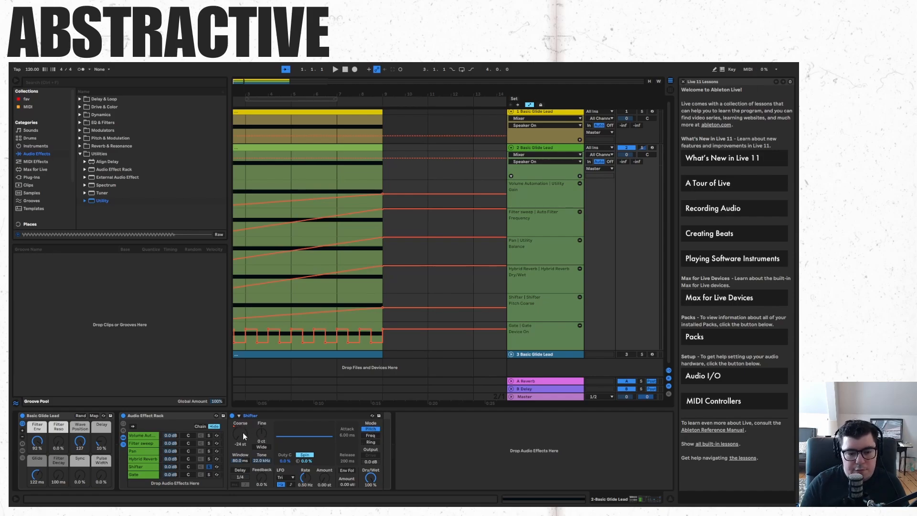
{"action": "left_click", "coordinate": [337, 69]}
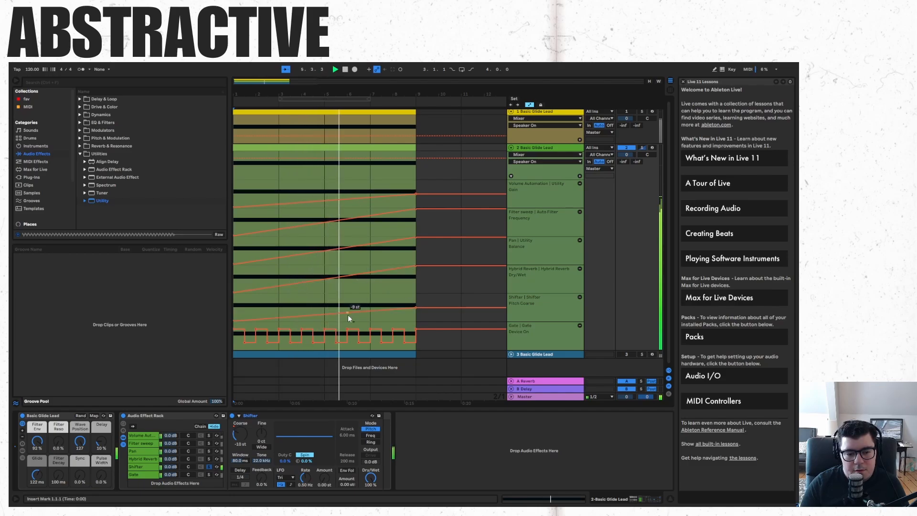
{"action": "left_click", "coordinate": [349, 70]}
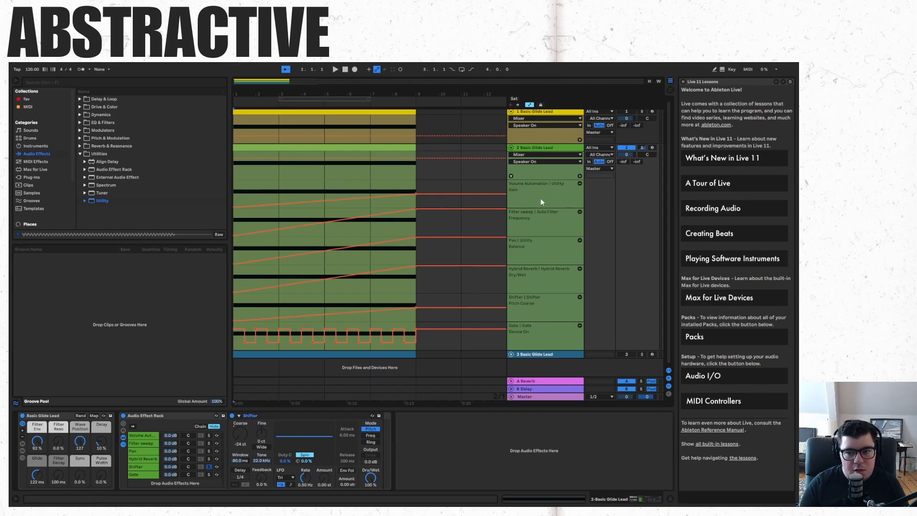
Solo the Gate chain, play its Device On automation from bar 1, and stop playback.
{"action": "left_click", "coordinate": [209, 474]}
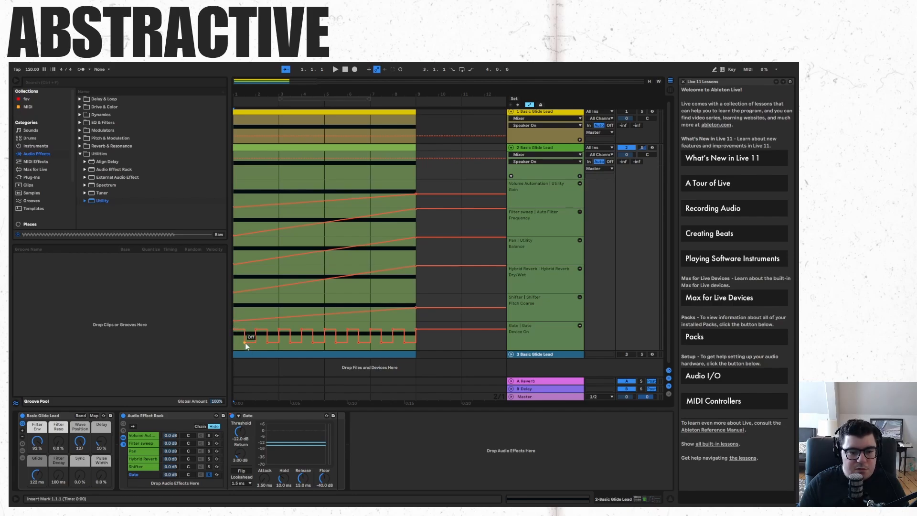
{"action": "left_click", "coordinate": [339, 70]}
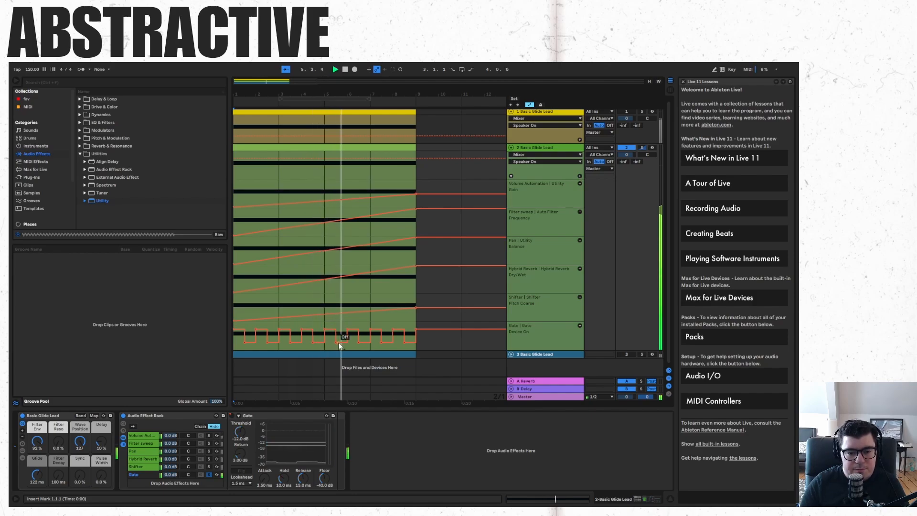
{"action": "key", "text": "space"}
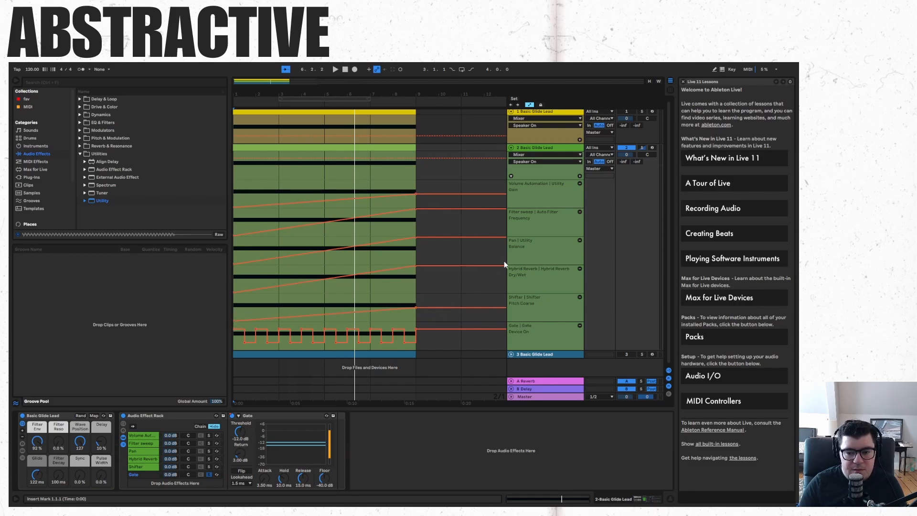
Collapse the green track, expand the blue track's automation lanes, and activate the blue track in place of the green one.
{"action": "left_click", "coordinate": [511, 150]}
{"action": "left_click", "coordinate": [511, 156]}
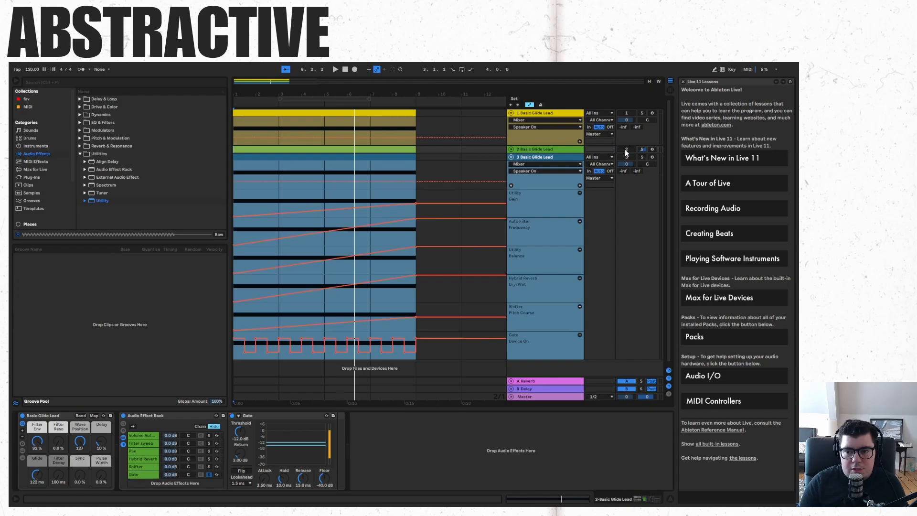
{"action": "left_click", "coordinate": [526, 158]}
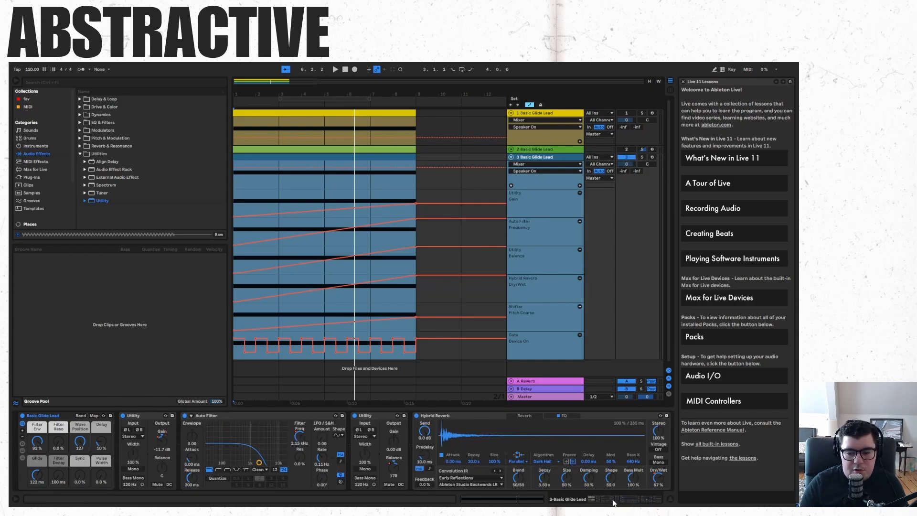
{"action": "left_click_drag", "start_coordinate": [581, 503], "coordinate": [636, 498]}
{"action": "scroll", "coordinate": [403, 275], "scroll_direction": "down", "scroll_amount": 1}
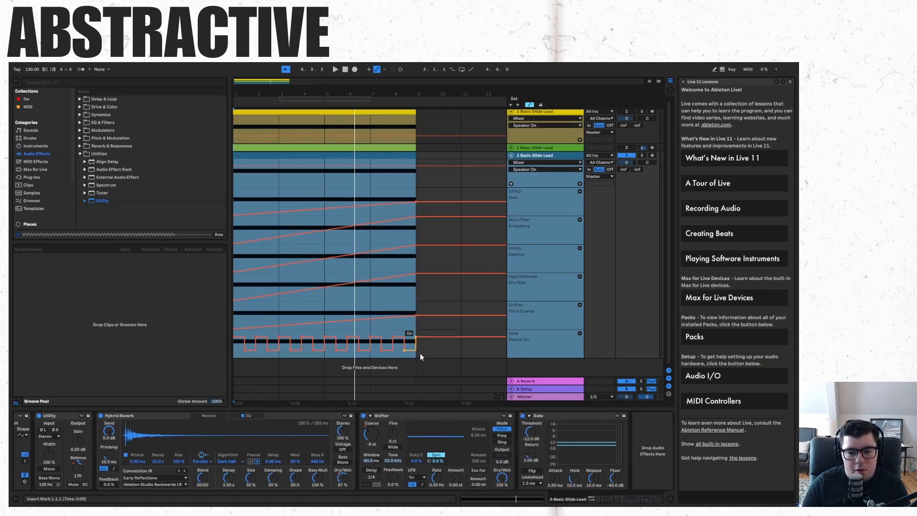
Select bars 1 to 9 across the blue track's lanes and play its combined automation, following the devices from Utility to Gate.
{"action": "left_click_drag", "start_coordinate": [420, 353], "coordinate": [239, 165]}
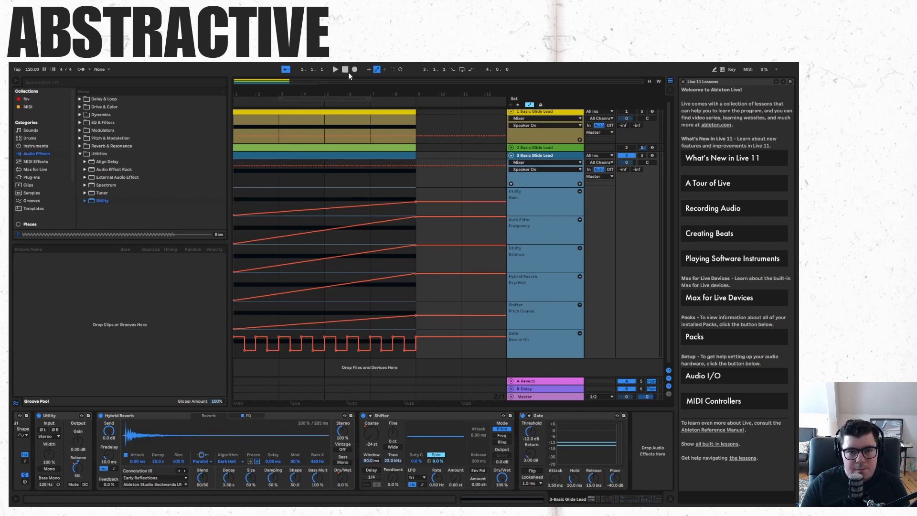
{"action": "left_click", "coordinate": [335, 69]}
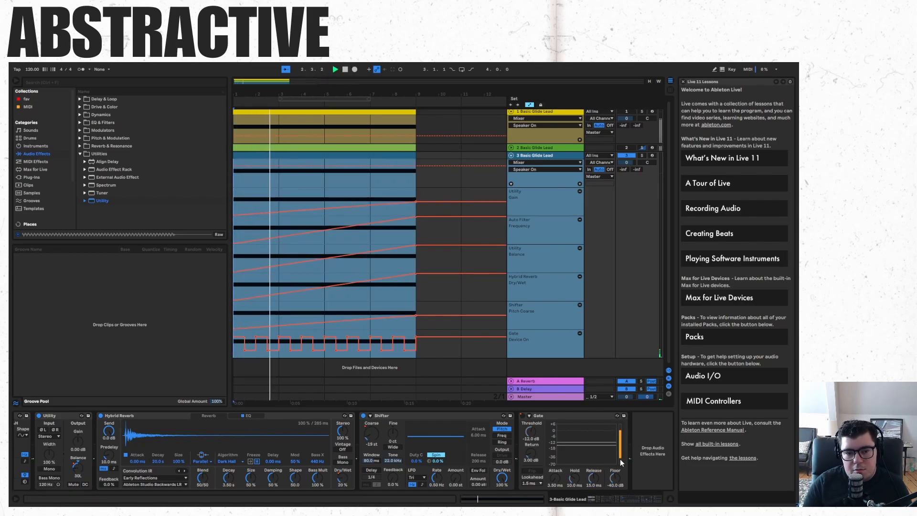
{"action": "left_click_drag", "start_coordinate": [622, 498], "coordinate": [592, 501]}
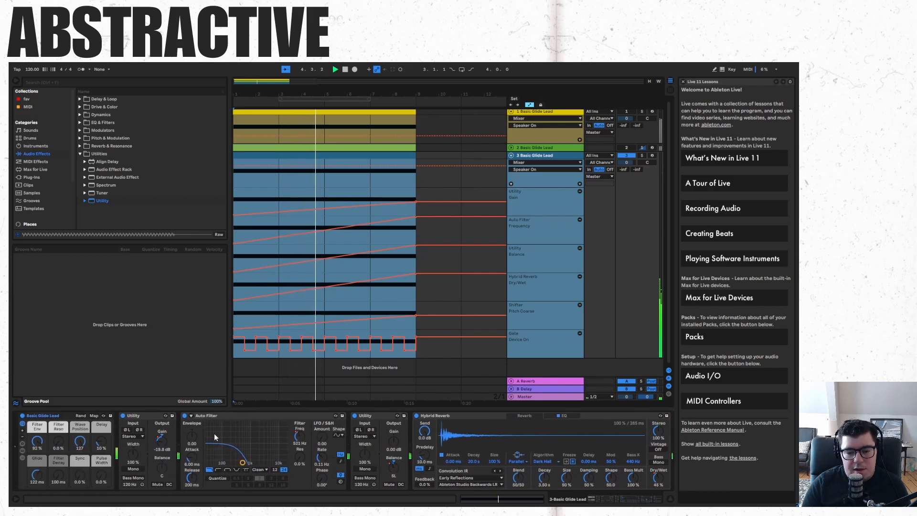
{"action": "left_click", "coordinate": [622, 501]}
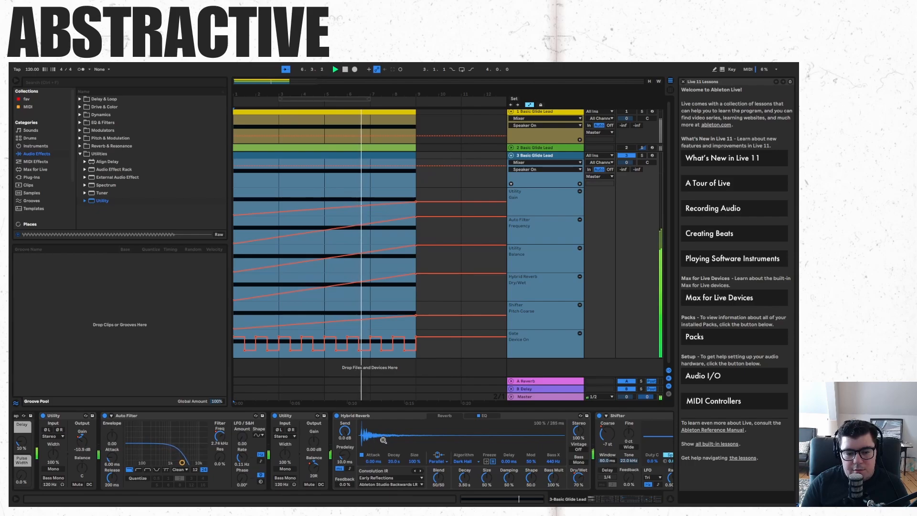
{"action": "left_click_drag", "start_coordinate": [613, 502], "coordinate": [647, 502]}
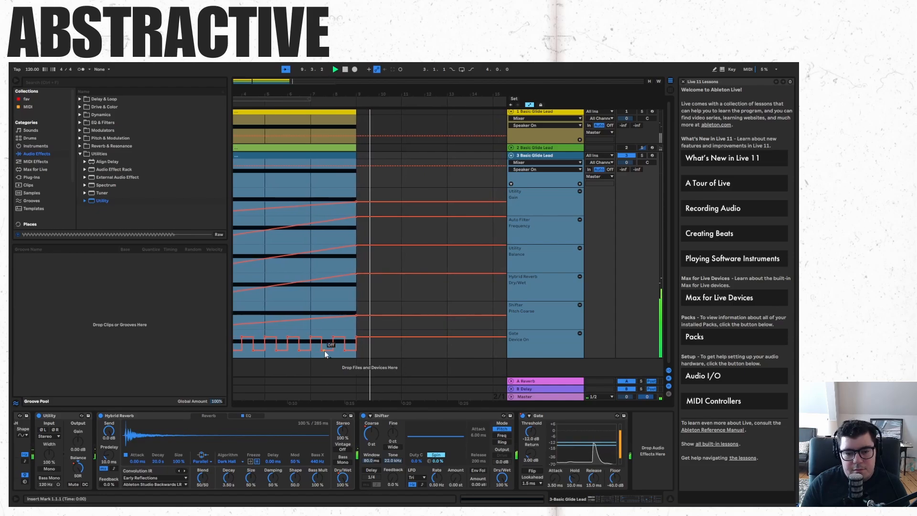
Collapse the blue track's automation lanes and open the yellow track's clip for viewing.
{"action": "left_click", "coordinate": [511, 156]}
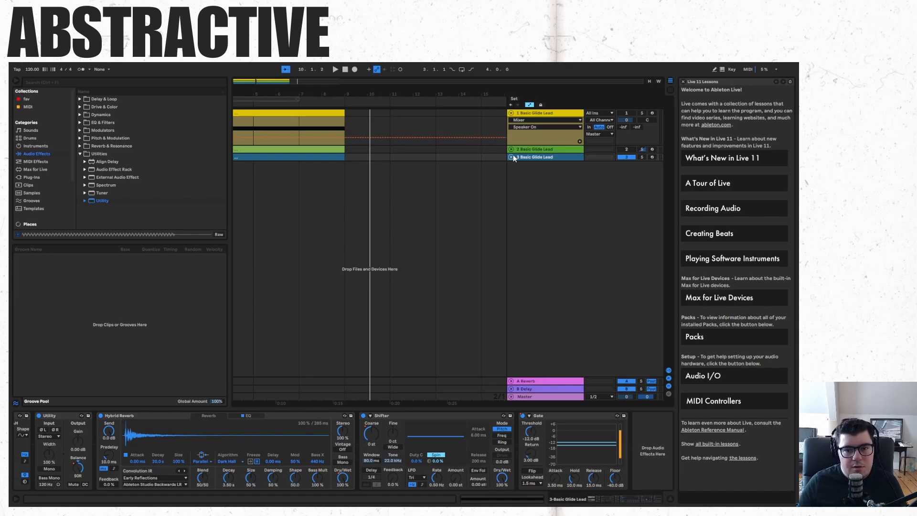
{"action": "left_click", "coordinate": [261, 81]}
{"action": "left_click", "coordinate": [263, 112]}
{"action": "double_click", "coordinate": [262, 111]}
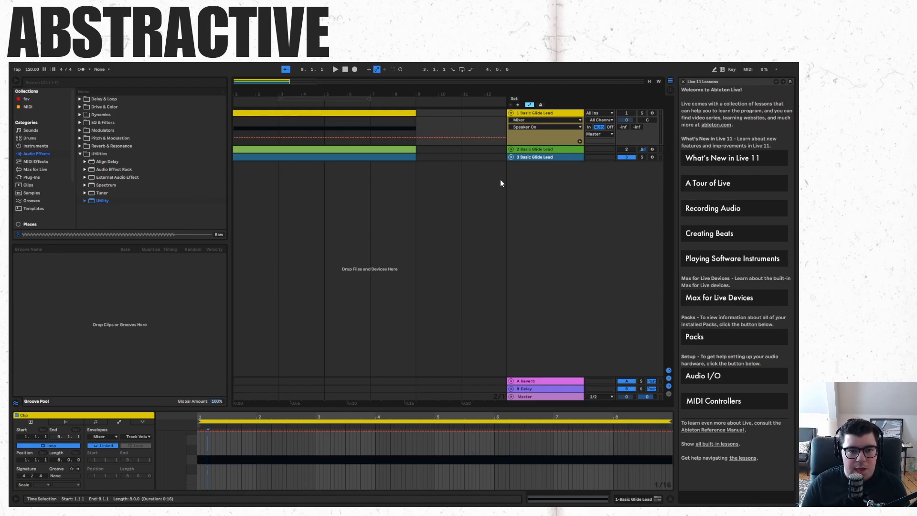
Expand the blue track's automation lanes, select its Gate Device On automation over bars 1 to 9, and clear the selection at bar 9.
{"action": "left_click", "coordinate": [510, 156]}
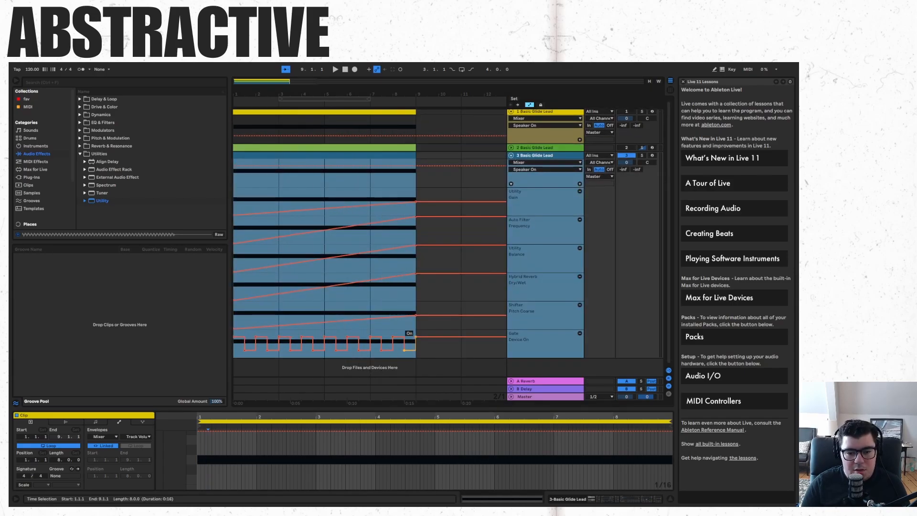
{"action": "left_click", "coordinate": [424, 354]}
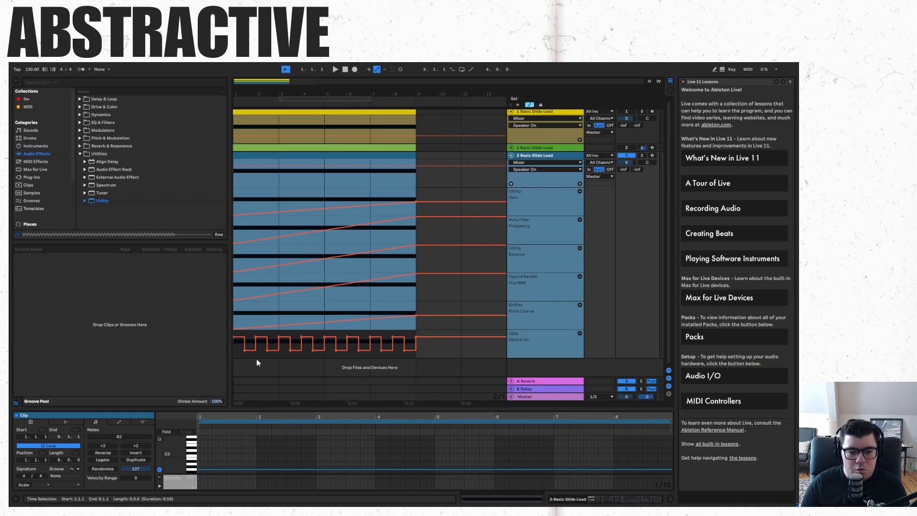
{"action": "left_click", "coordinate": [428, 352]}
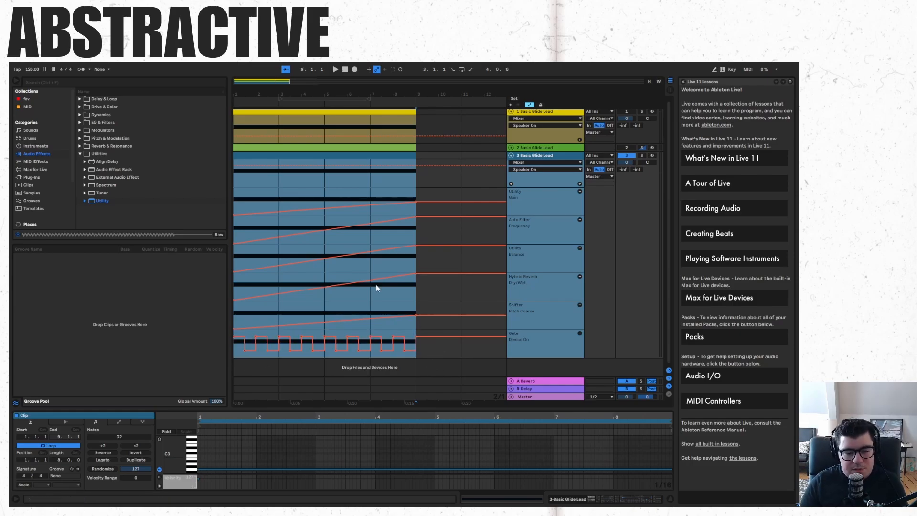
{"action": "key", "text": "super"}
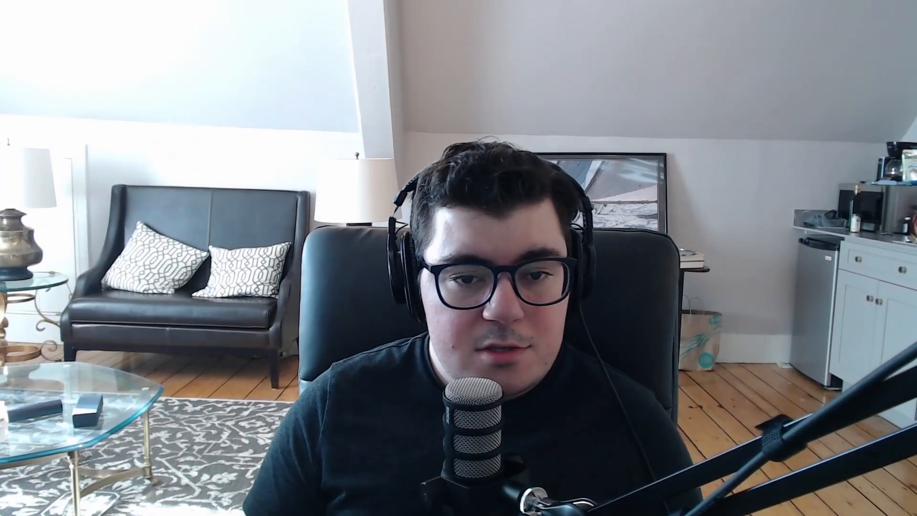